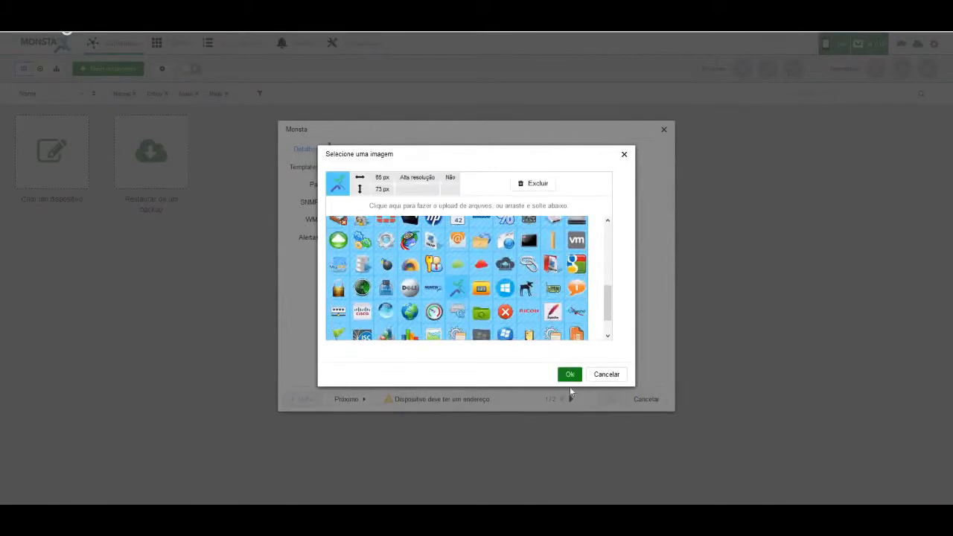
Complete the device details with the chosen Monsta icon, address 192.168.2.253, description "Servidor do Monsta" and Ping as the uptime check
click(570, 374)
click(485, 201)
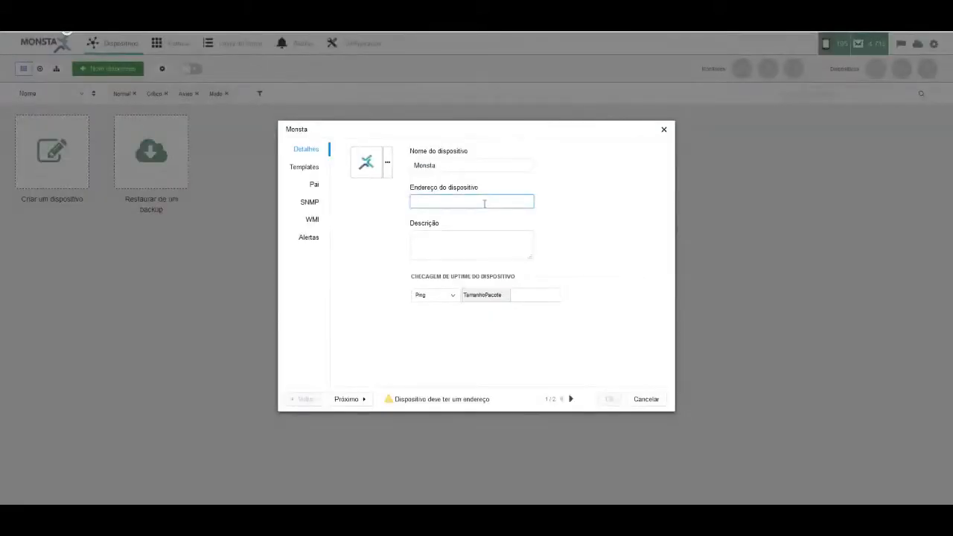
text(192.168.2.253)
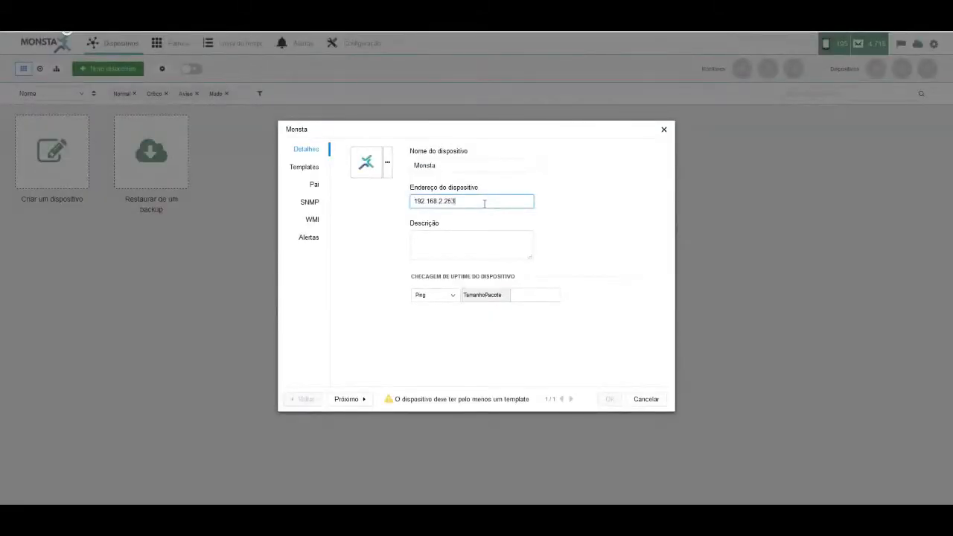
key(Tab)
text(Ser)
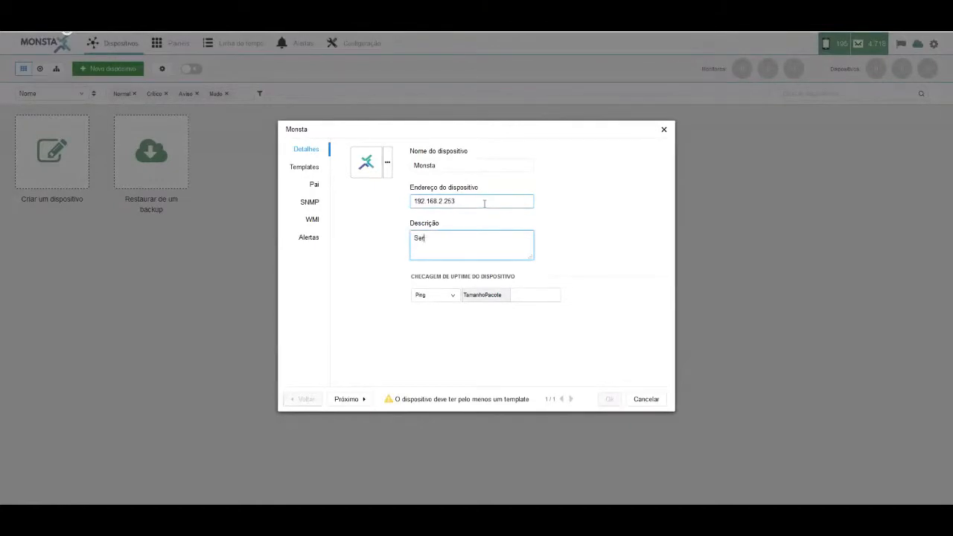
text(vidor do Monsta)
click(427, 297)
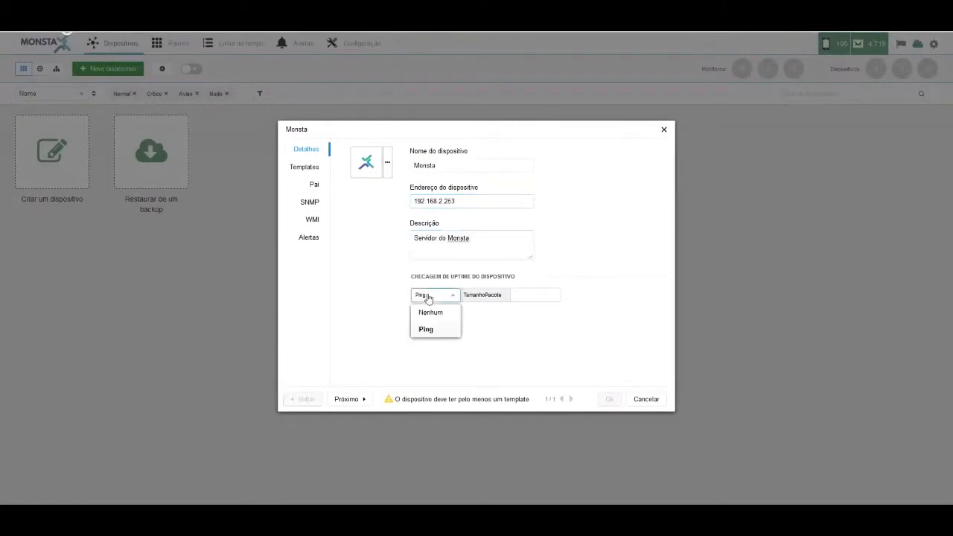
click(426, 330)
Add the Linux template to the new device
click(362, 400)
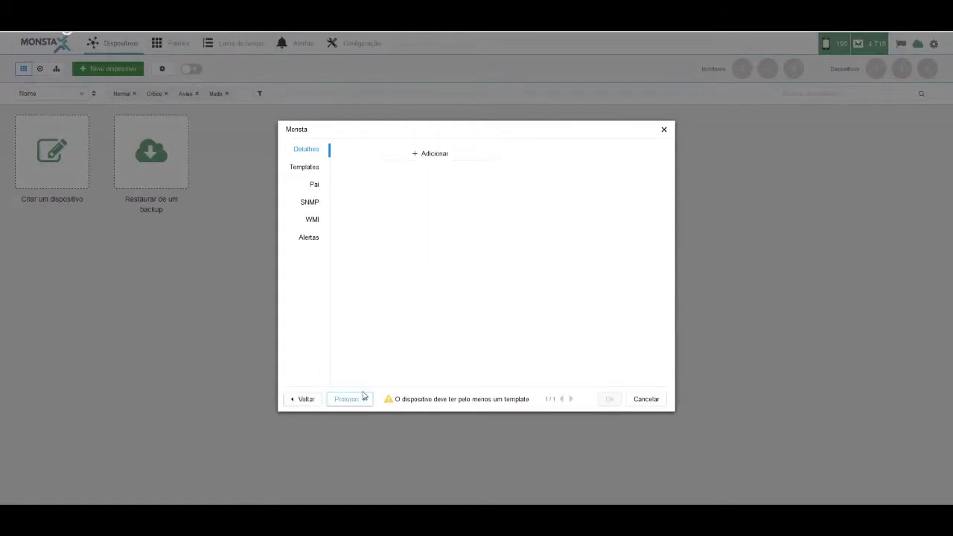
click(414, 157)
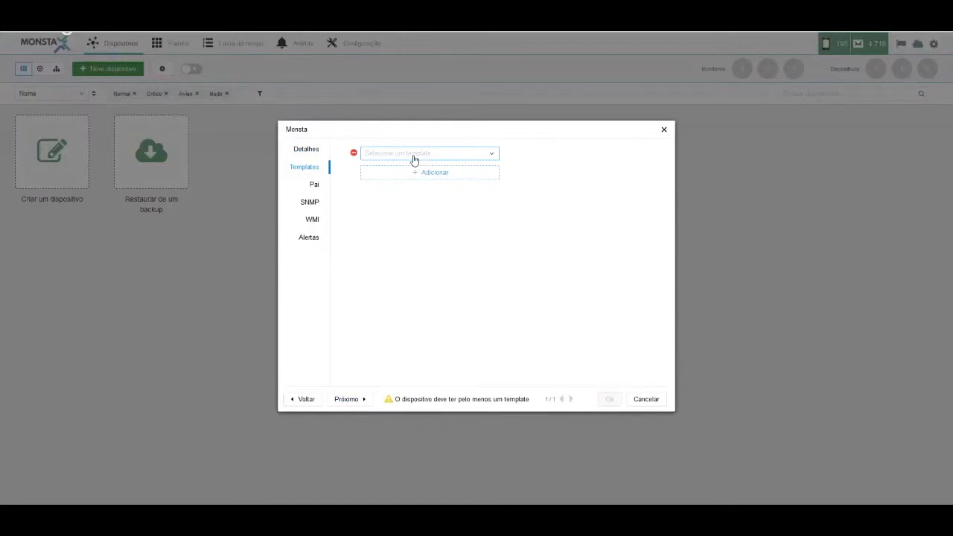
click(415, 155)
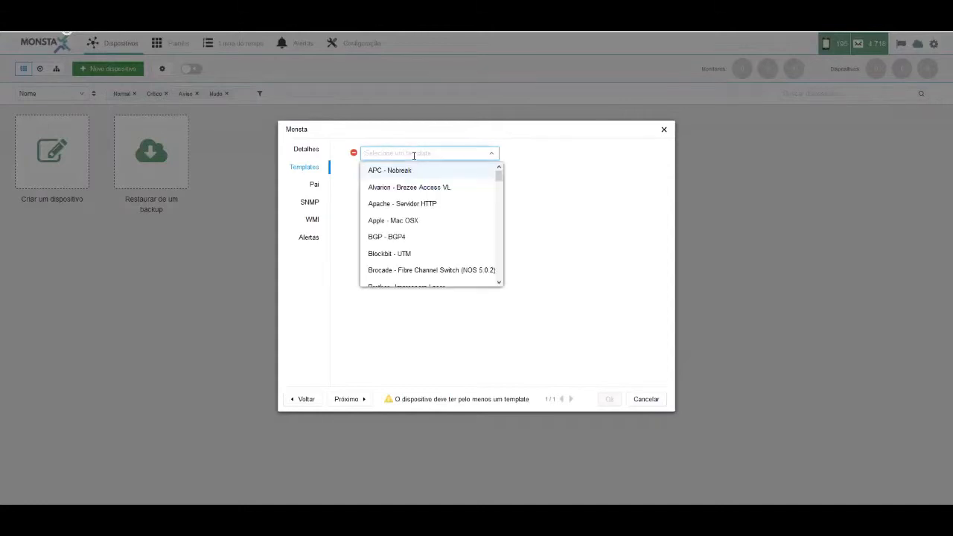
text(linux)
click(386, 171)
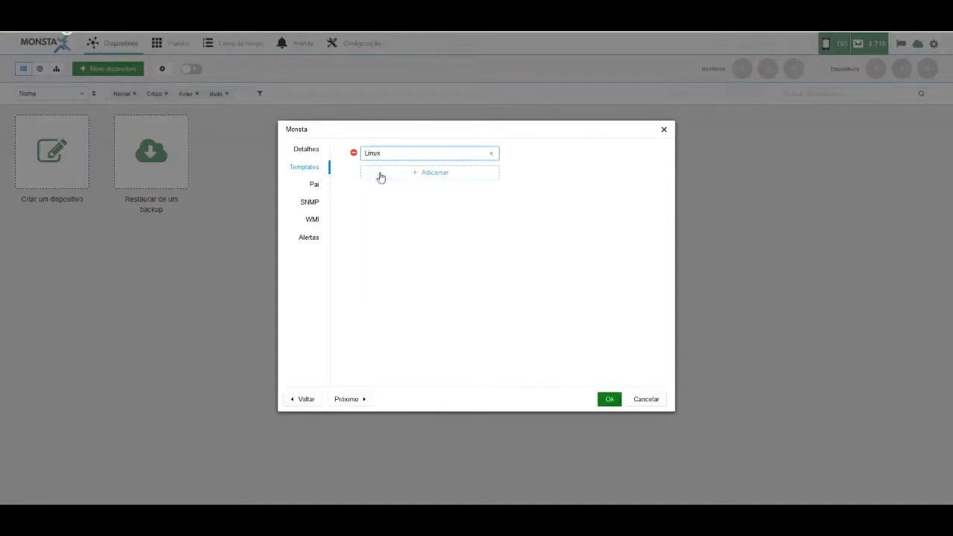
Leave the parent device unset, set the SNMP version to 2c, reveal the community string and test the SNMP connection
click(350, 399)
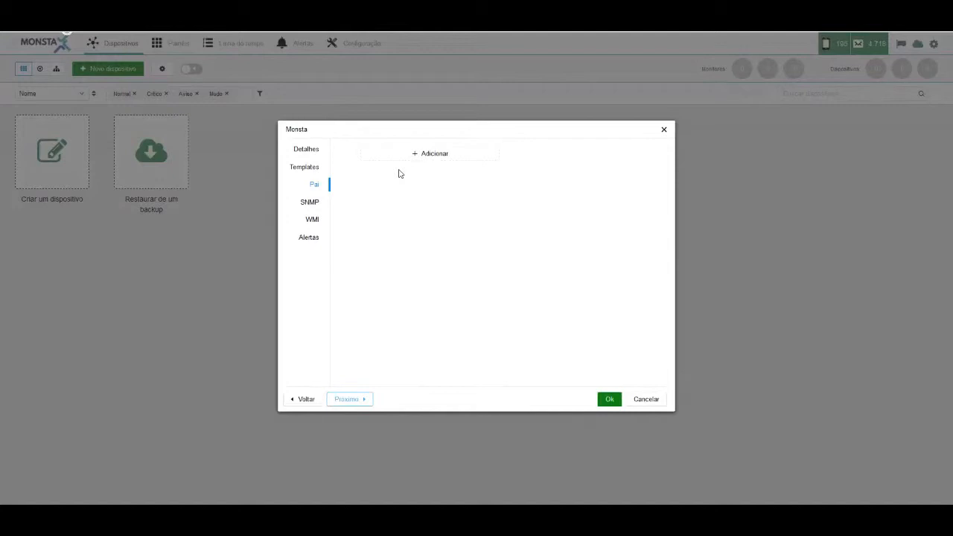
click(350, 399)
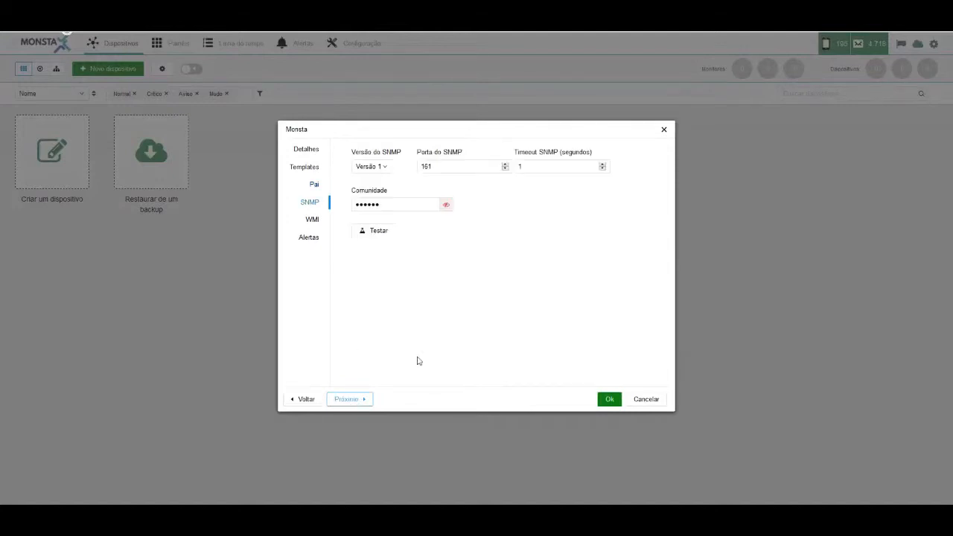
click(372, 166)
click(375, 198)
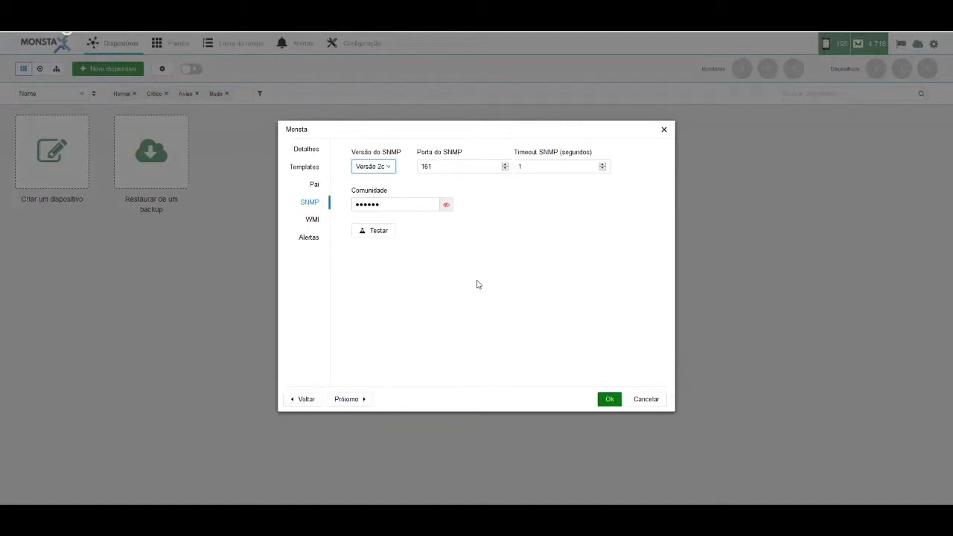
click(447, 206)
click(373, 232)
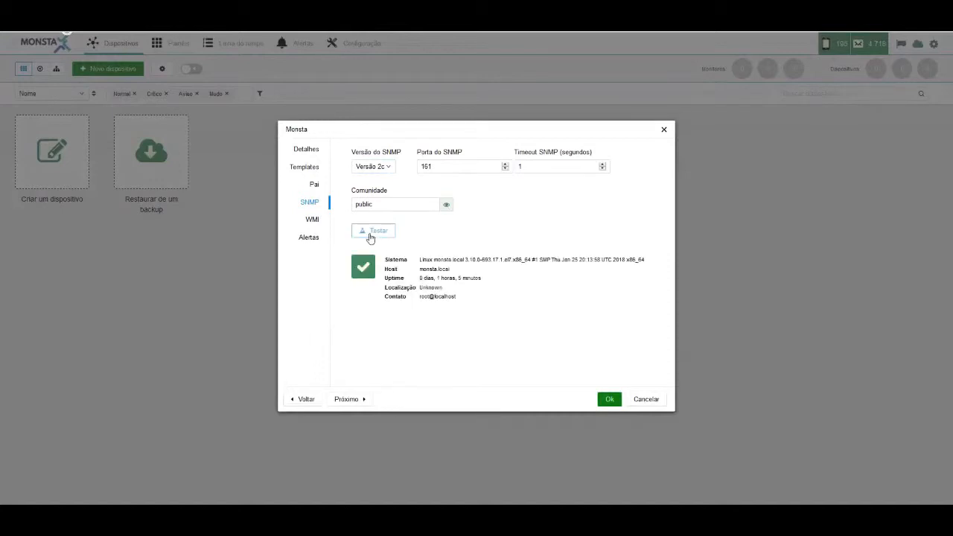
Leave the WMI credentials empty, keep the Padrão alert group and create the device
click(347, 399)
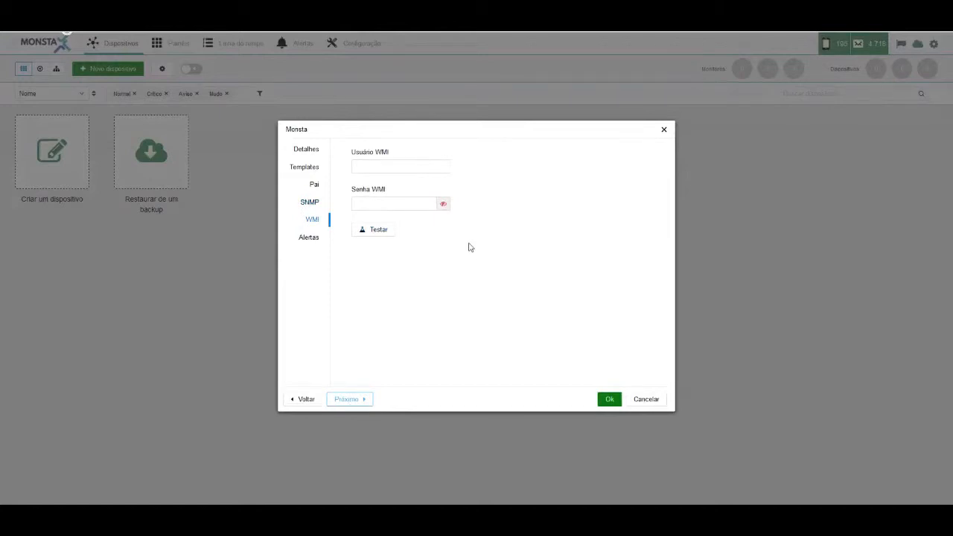
click(350, 399)
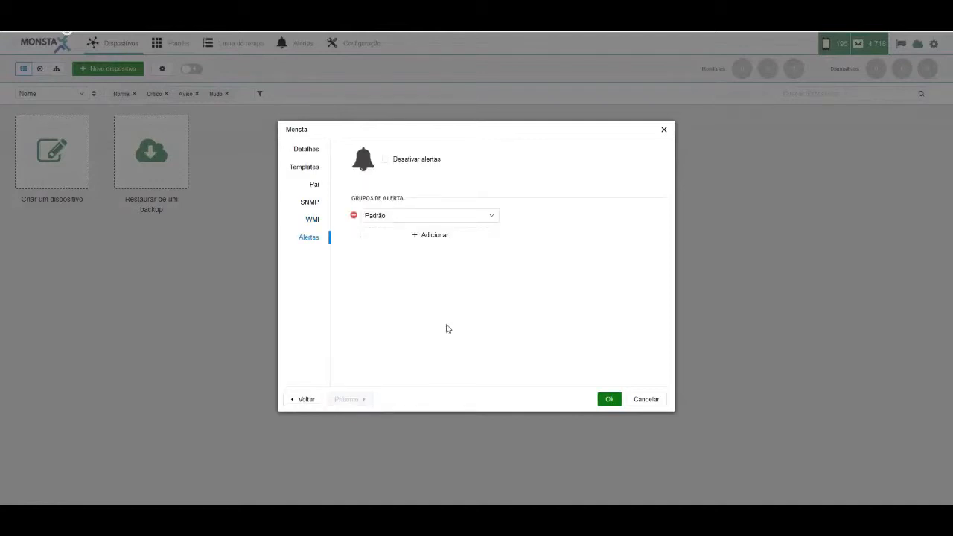
click(611, 400)
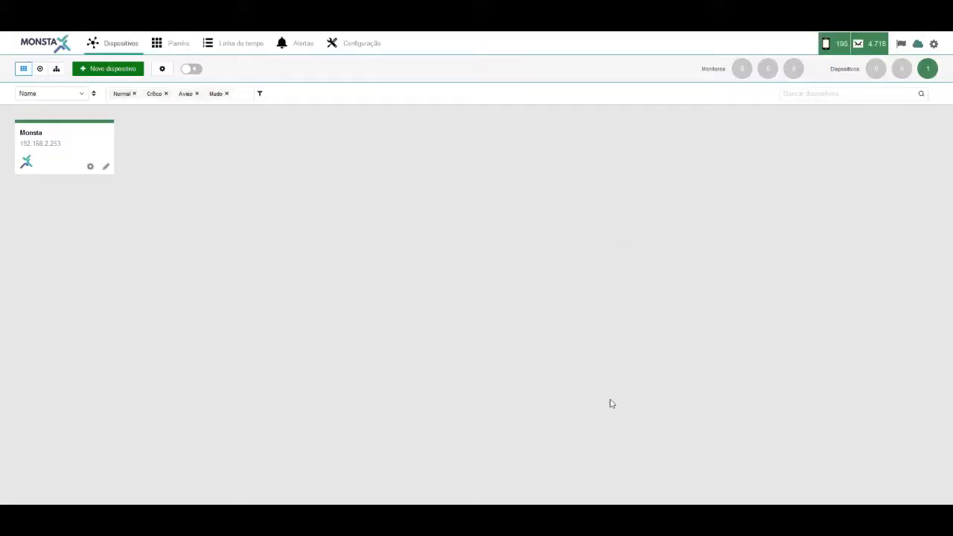
Show the Monsta device's monitors, examine the Uptime monitor's status graph and close it
click(80, 140)
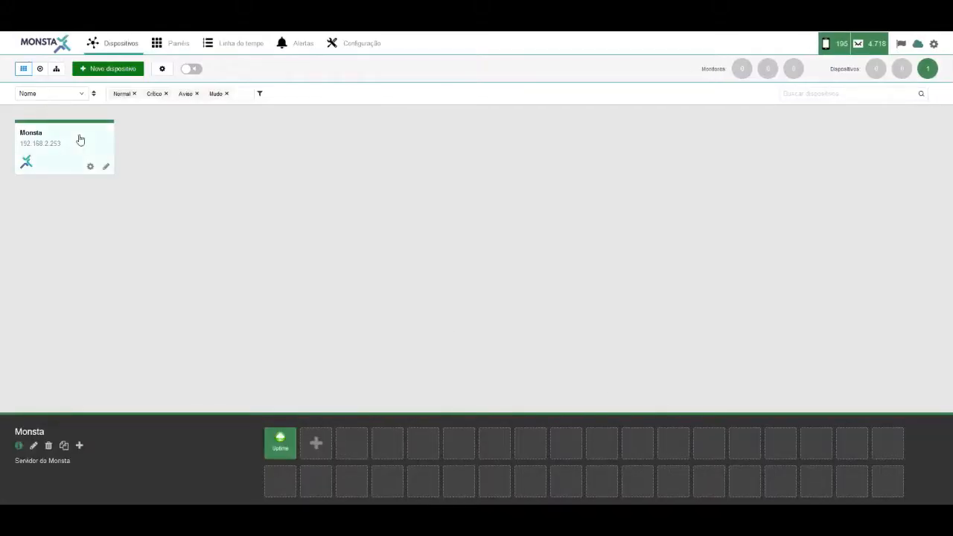
click(275, 443)
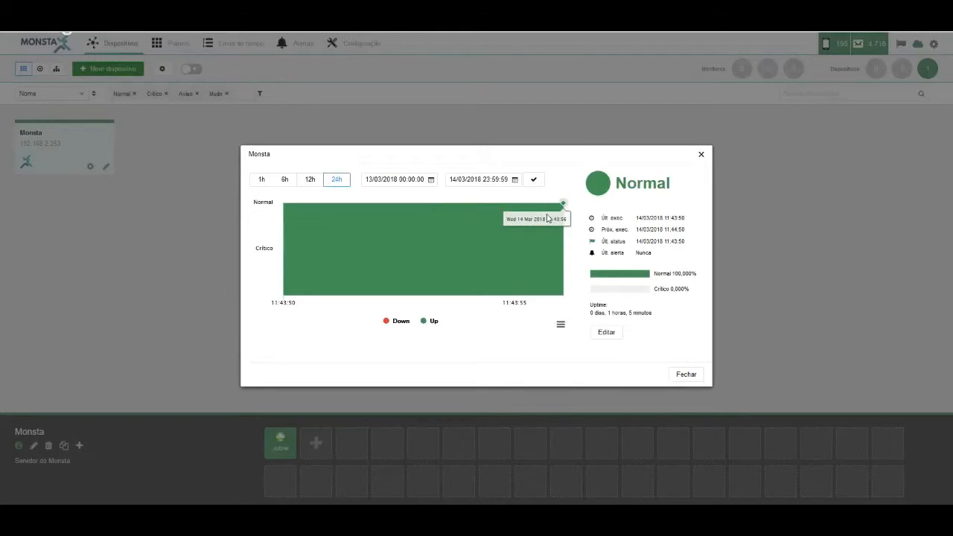
click(686, 375)
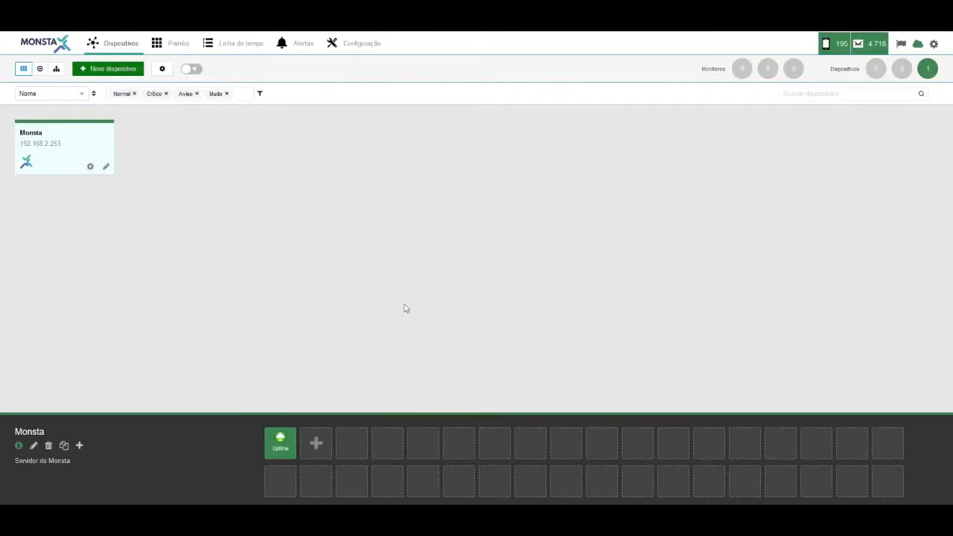
Start adding Linux monitors, choosing Acessos de Leitura e Escrita por segundo for sda and Bits Enviados e Recebidos/s (64bit) for eth0
click(316, 445)
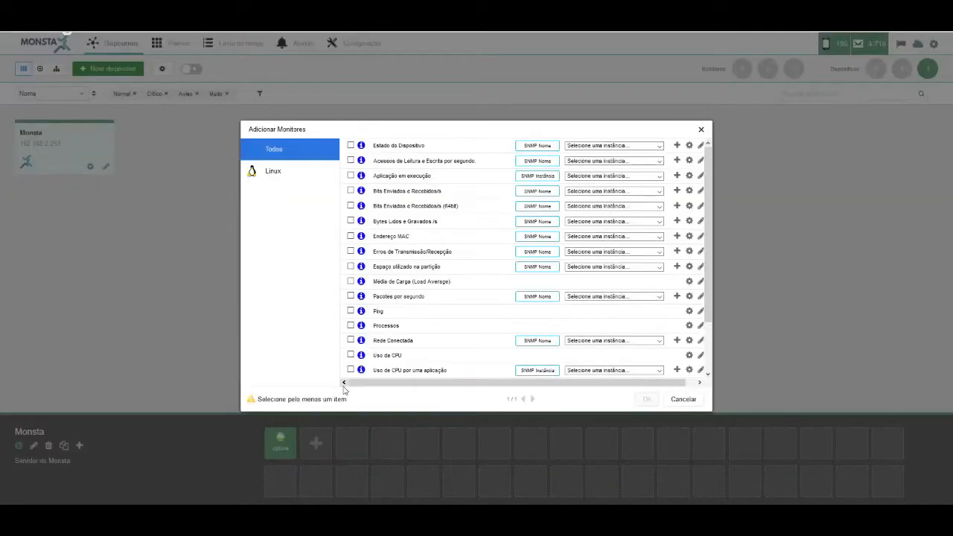
click(273, 176)
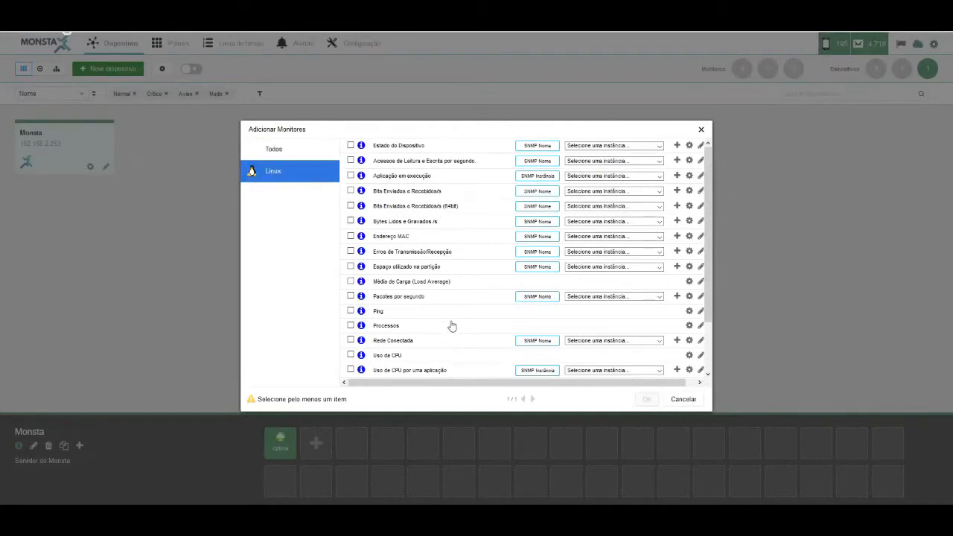
click(597, 161)
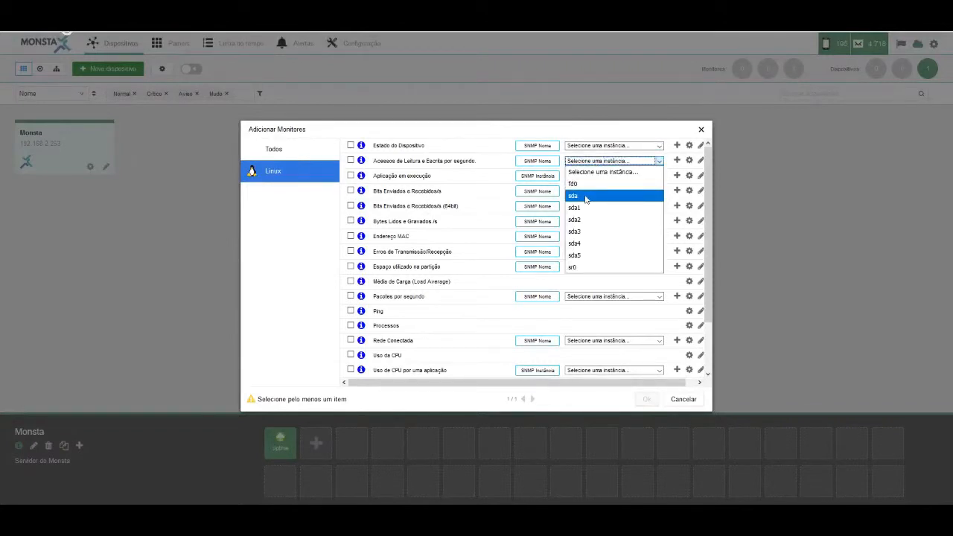
click(586, 196)
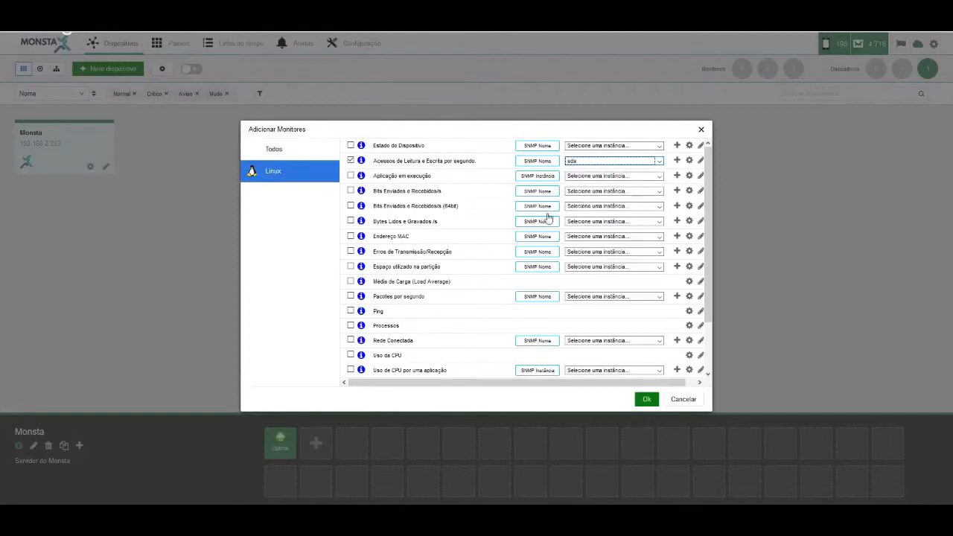
click(591, 208)
click(586, 228)
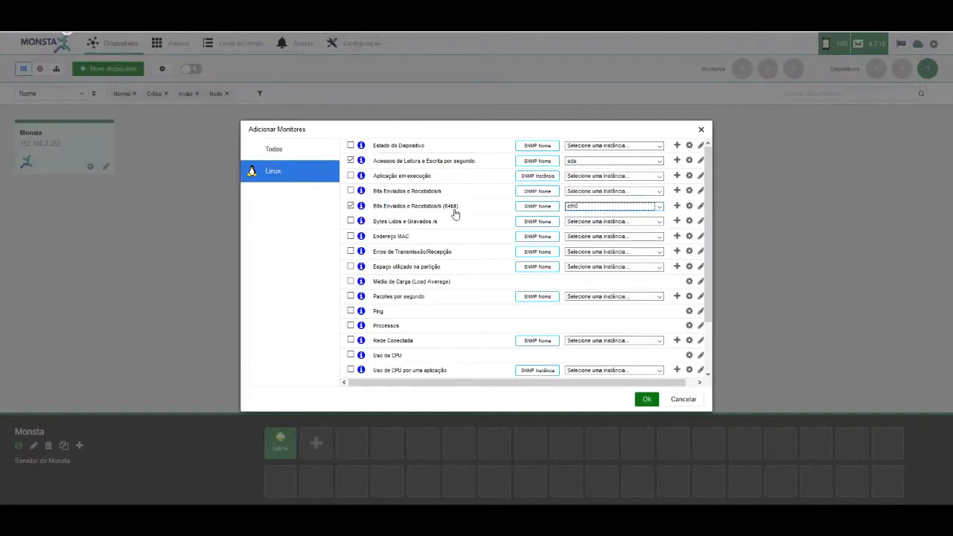
Select Espaço utilizado na partição for /, Média de Carga (Load Average), Ping, Processos, and Rede Conectada for eth0
click(584, 267)
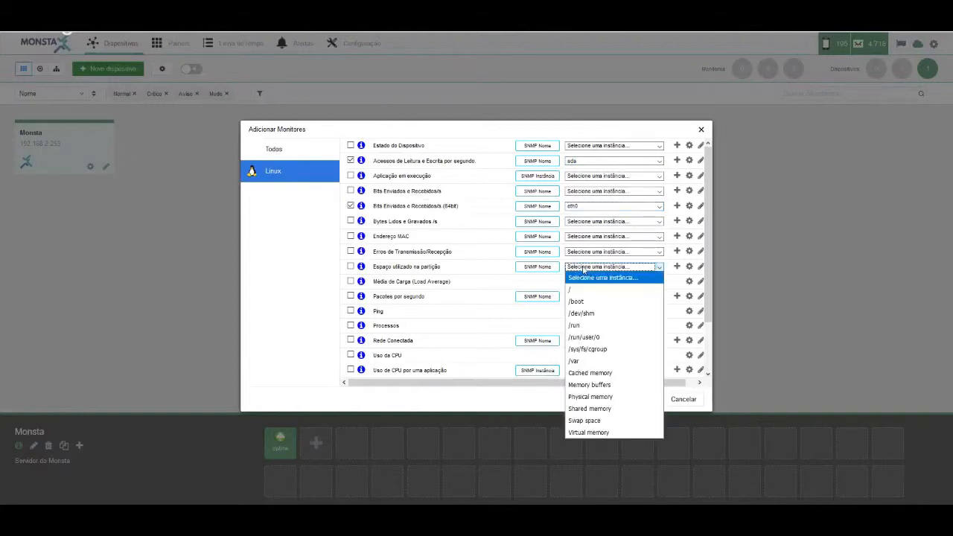
click(575, 290)
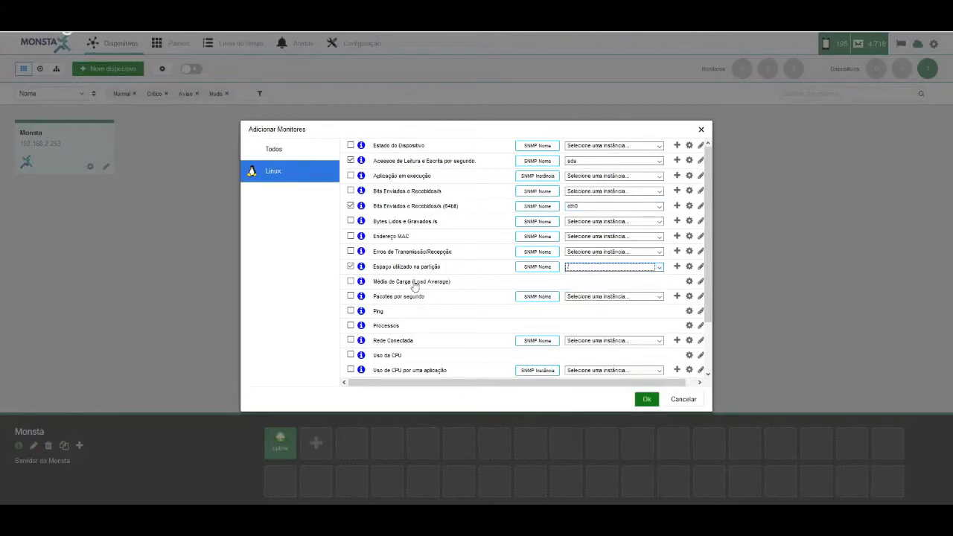
click(415, 285)
click(379, 313)
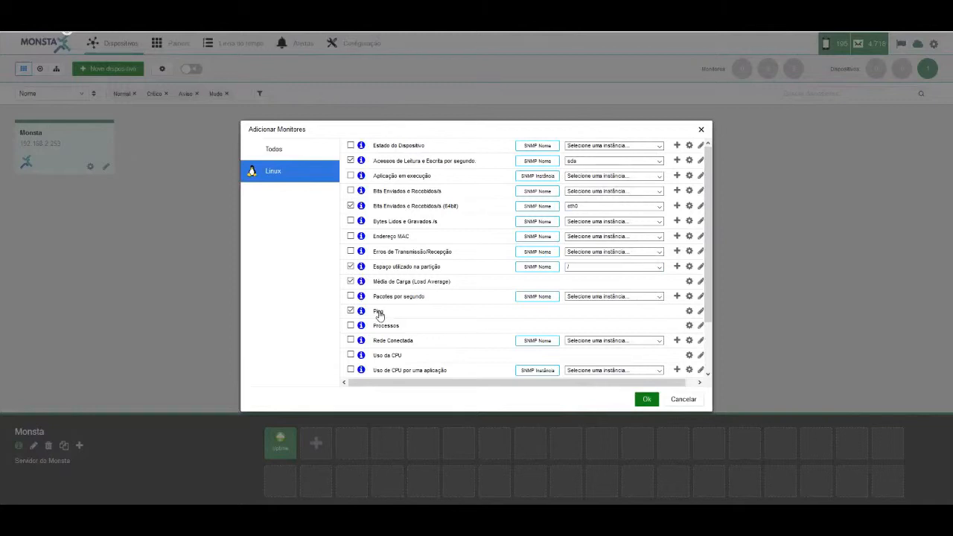
click(390, 328)
click(596, 342)
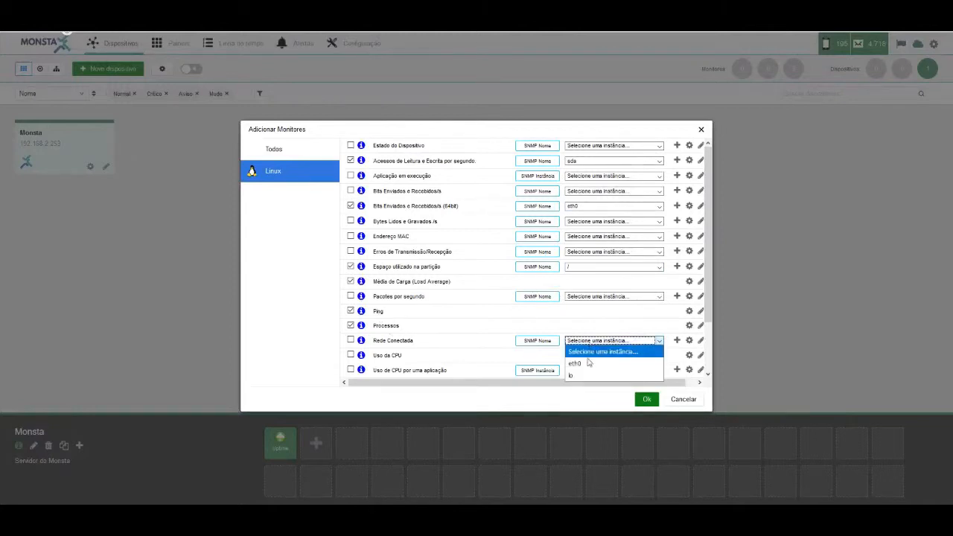
click(587, 364)
Select Uso da CPU, Uso de memória RAM e Swap and Usuários Logados, and add all selected monitors to the device
scroll(430, 292, down, 1)
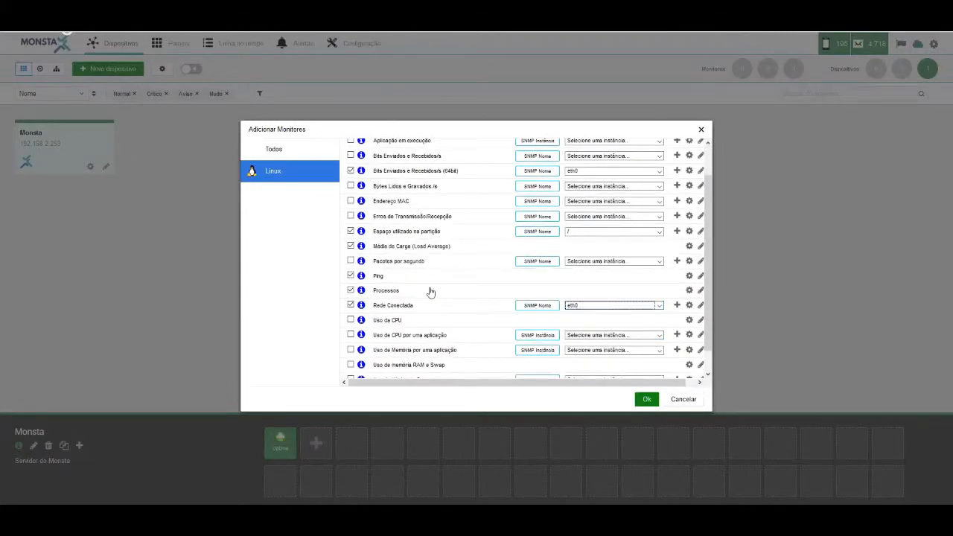
click(391, 311)
click(416, 357)
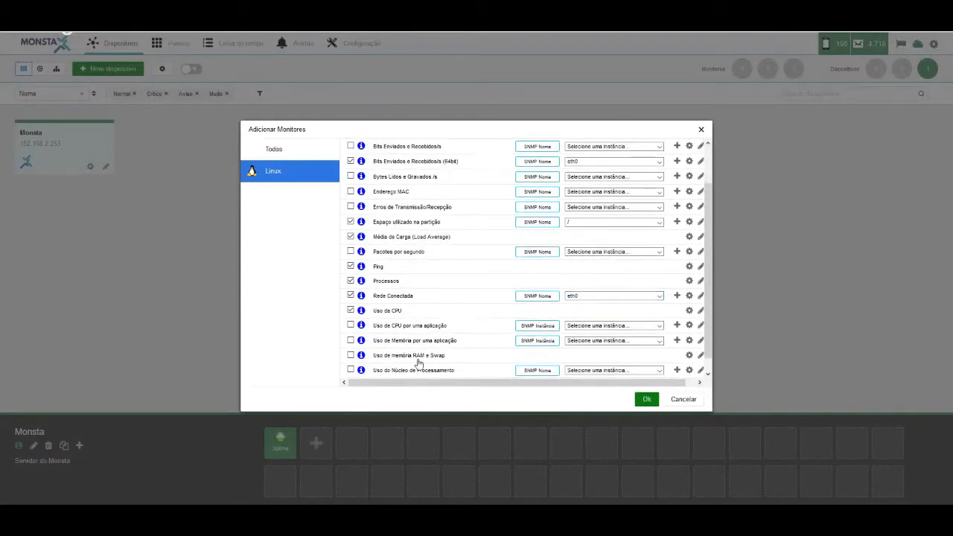
scroll(474, 288, down, 1)
click(402, 372)
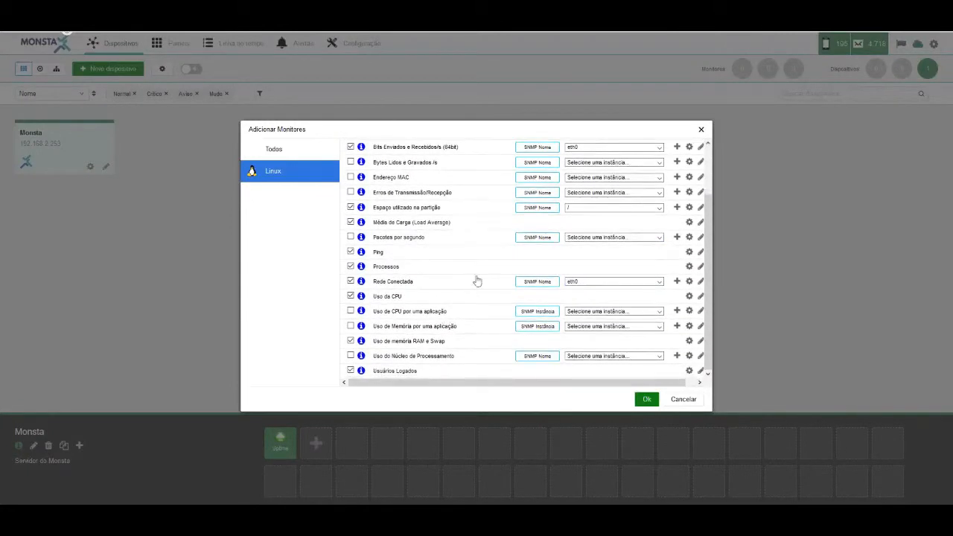
click(639, 397)
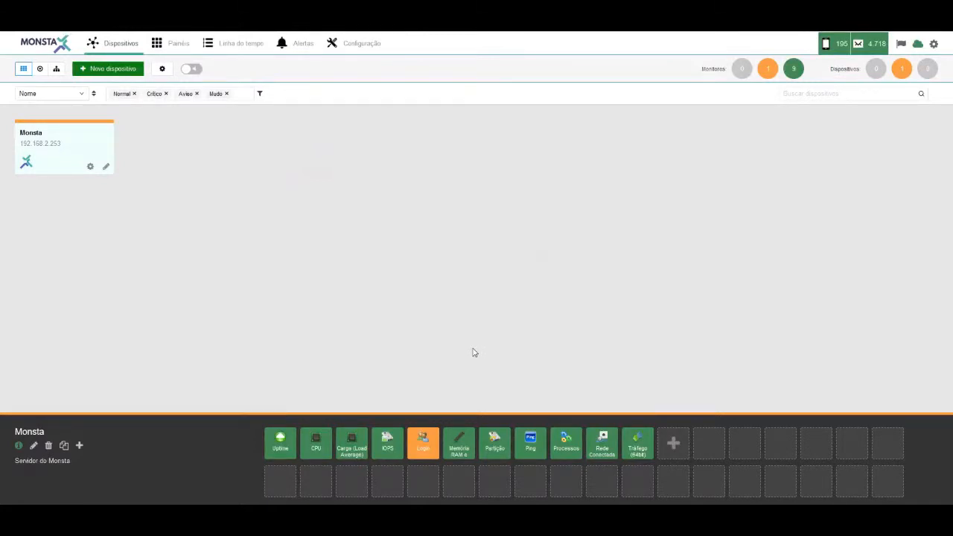
Set the Login monitor's warning threshold to 2 users and its critical threshold to 35 users, save it, and close its graph
click(431, 438)
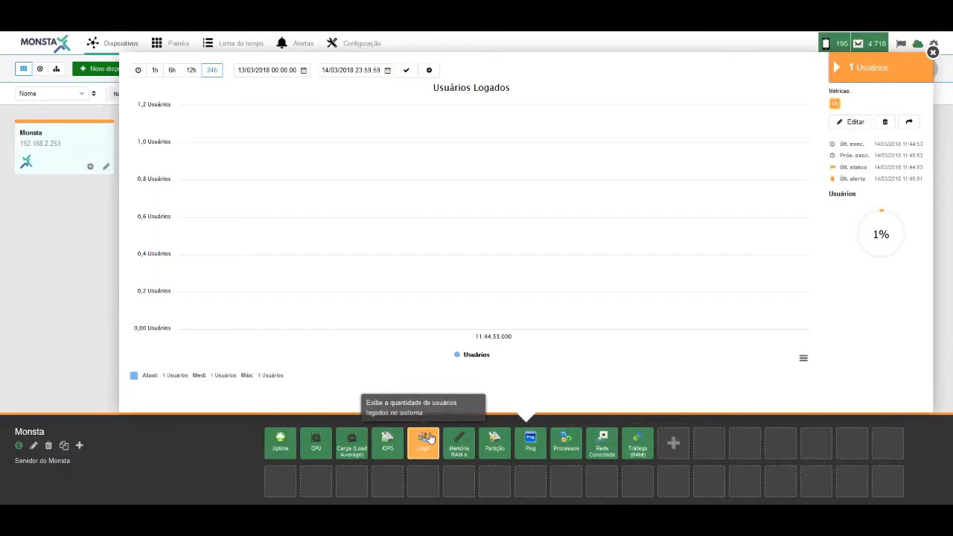
mouse_move(492, 145)
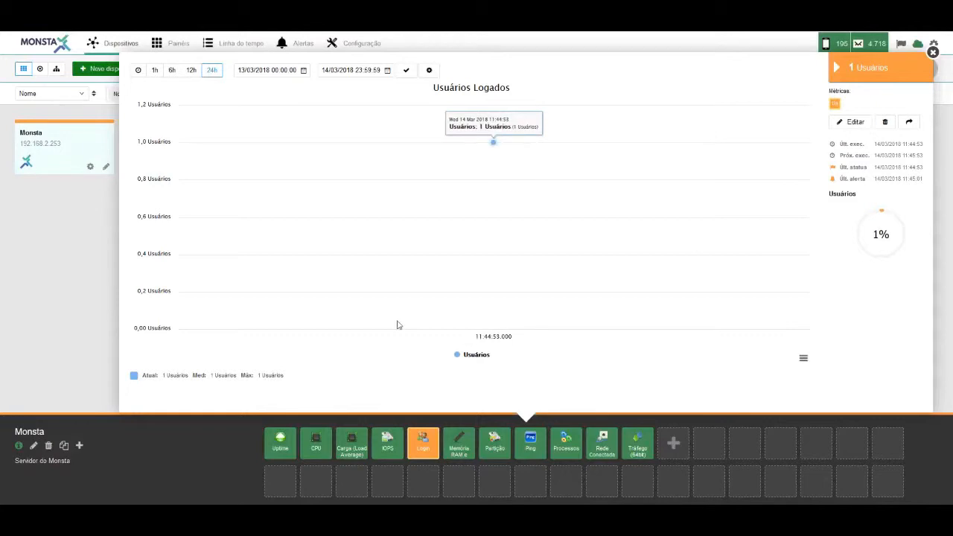
click(851, 129)
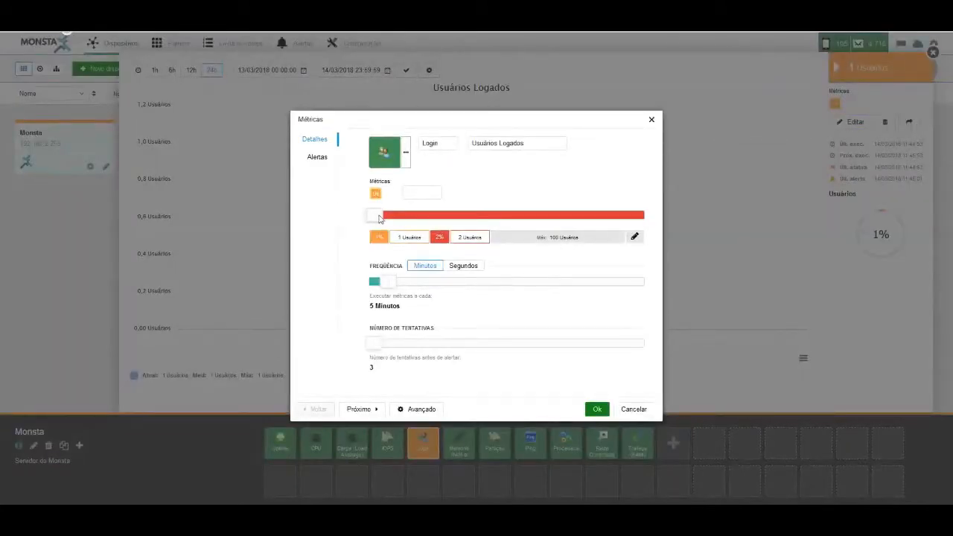
drag(376, 218, 465, 216)
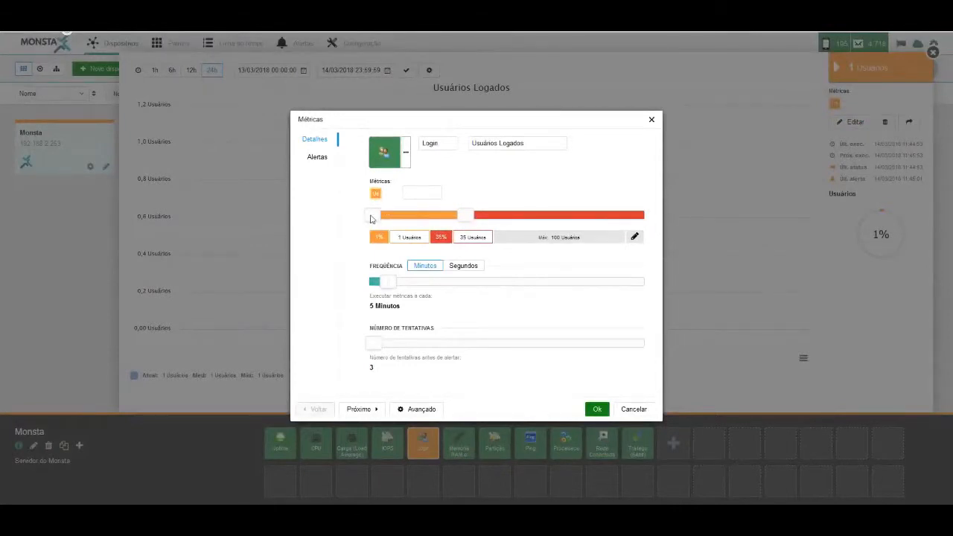
mouse_move(372, 216)
mouse_down()
mouse_move(429, 219)
mouse_move(377, 222)
mouse_up()
drag(467, 237, 477, 237)
click(522, 186)
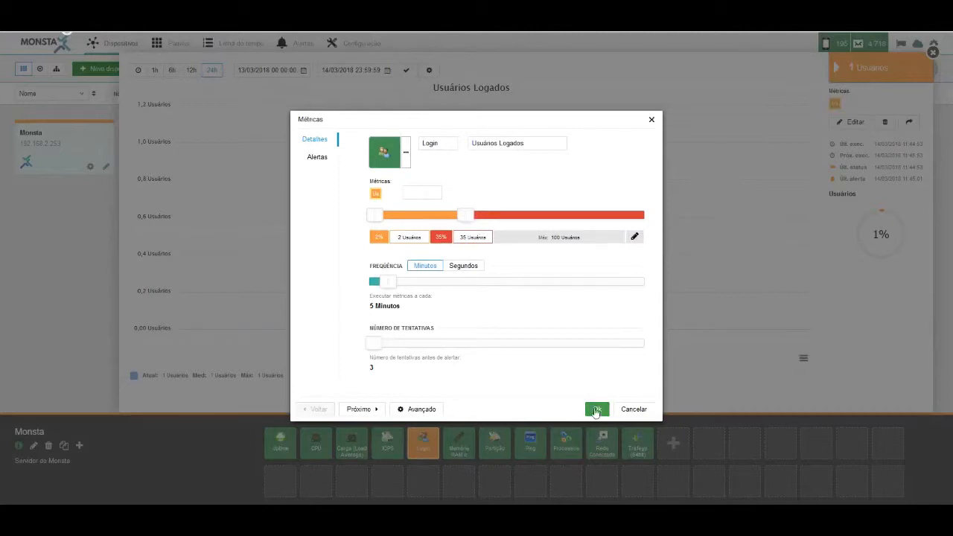
click(597, 411)
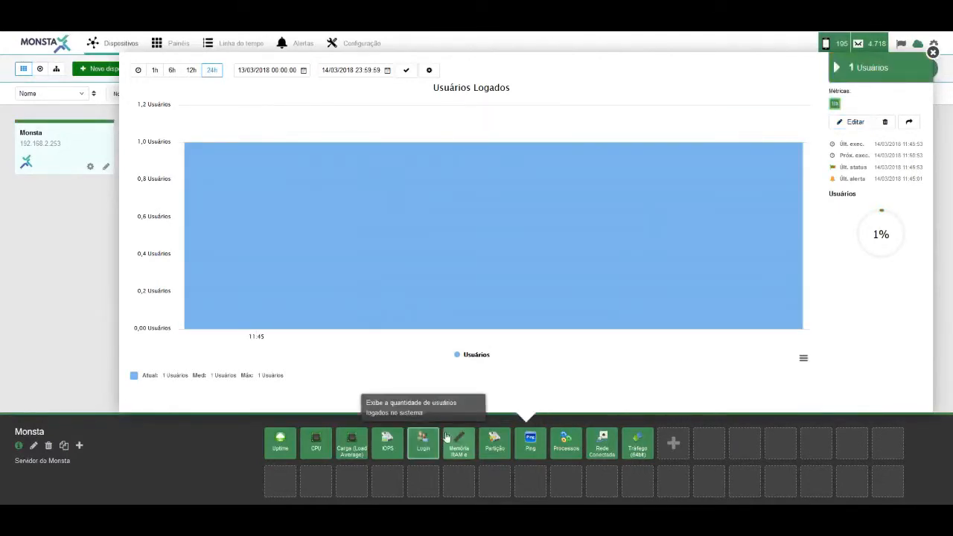
click(933, 53)
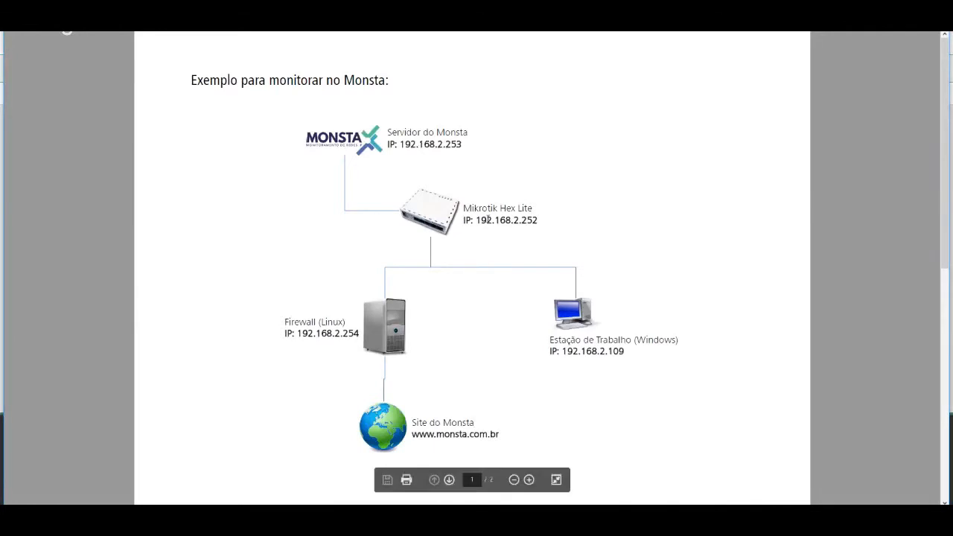
Consult the Mikrotik Hex Lite entry in the network diagram and start a new device using the MikroTik logo image
drag(463, 207, 546, 211)
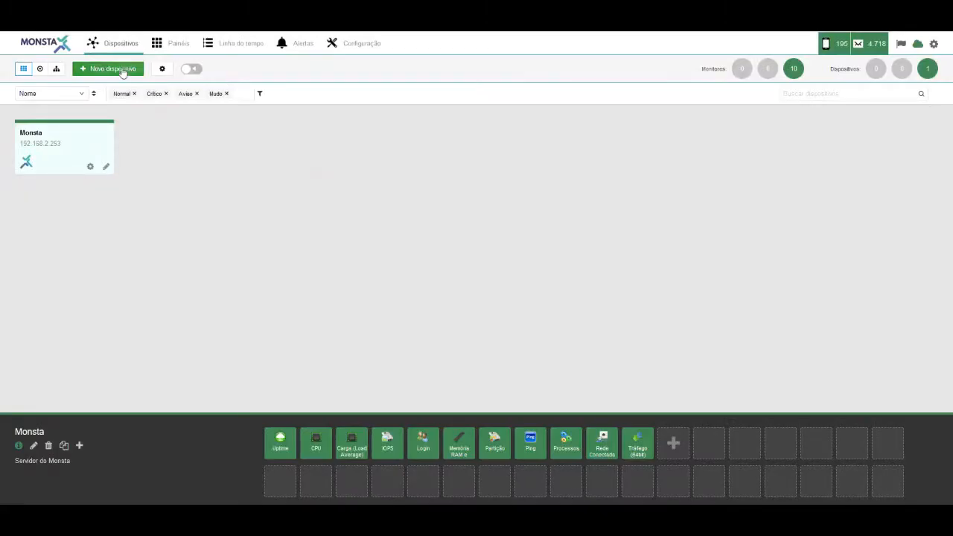
click(123, 69)
click(373, 164)
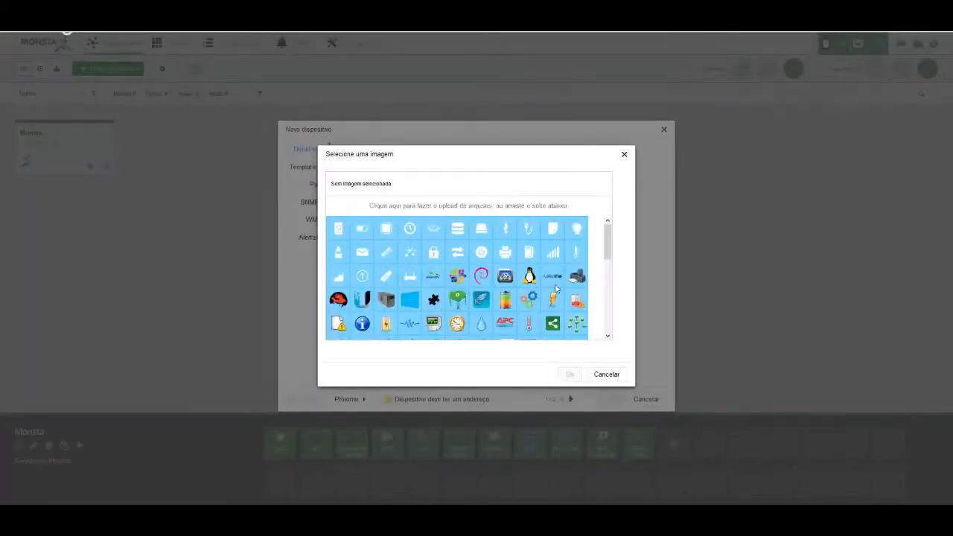
click(552, 276)
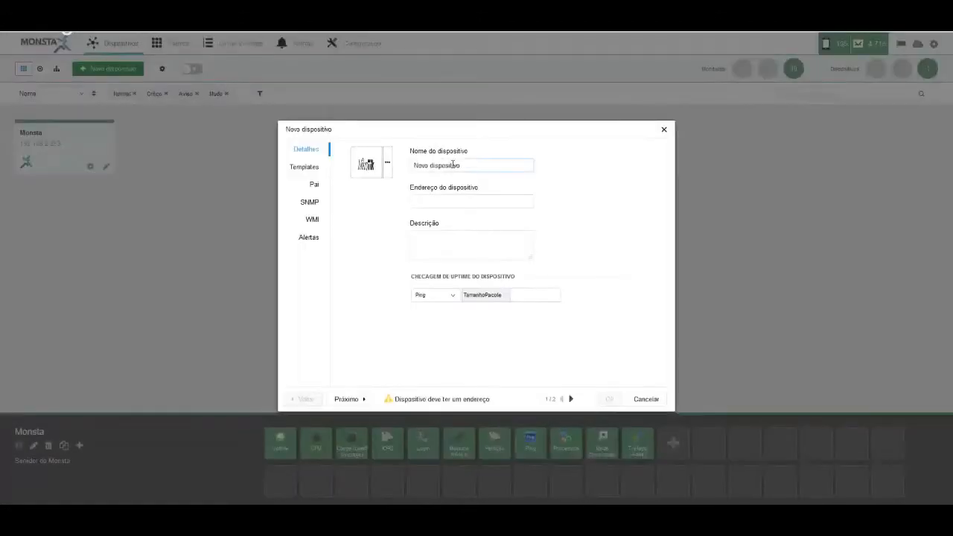
Name the device Mikrotik, set its address to 192.168.2.252 and enter the description Routerboard Mikrotik
text(R)
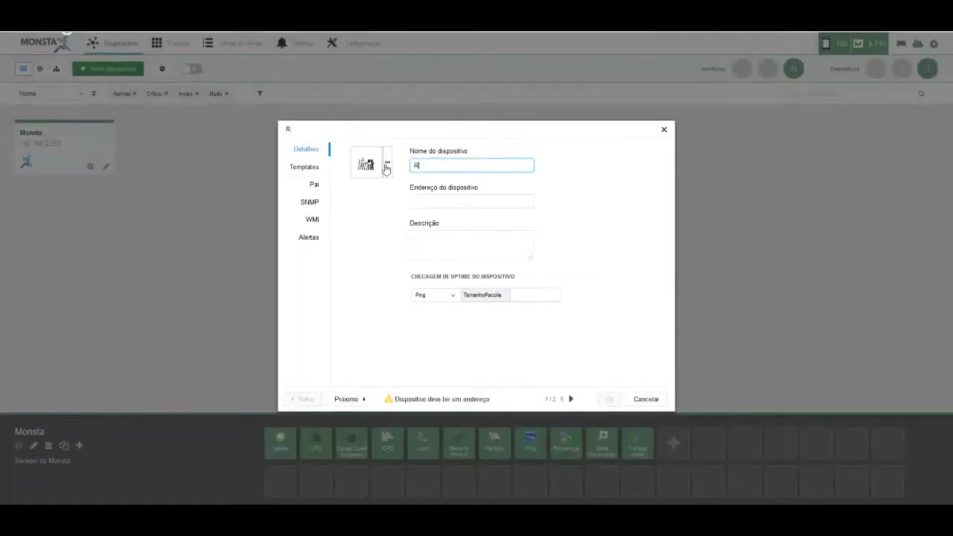
key(BackSpace)
text(Mikrotik)
key(Tab)
text(192.168.)
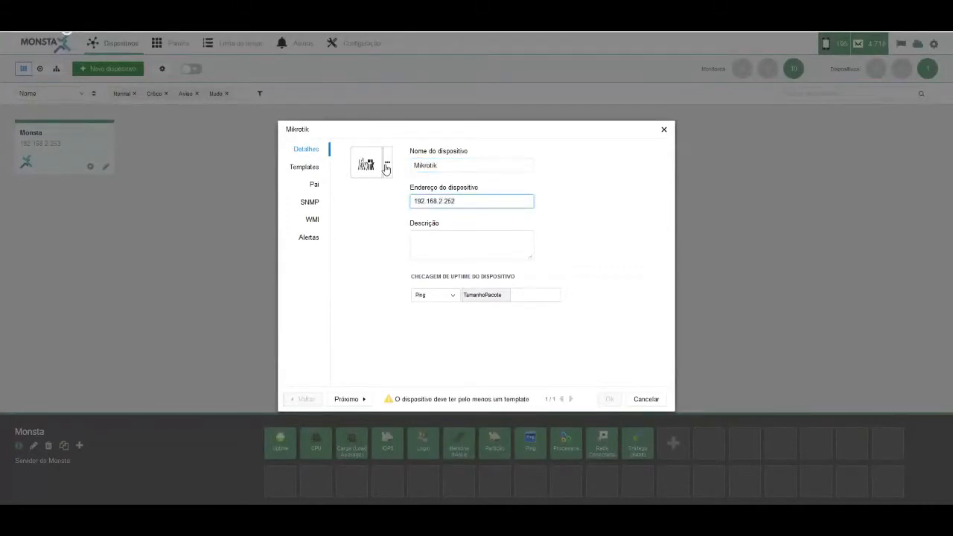
key(Tab)
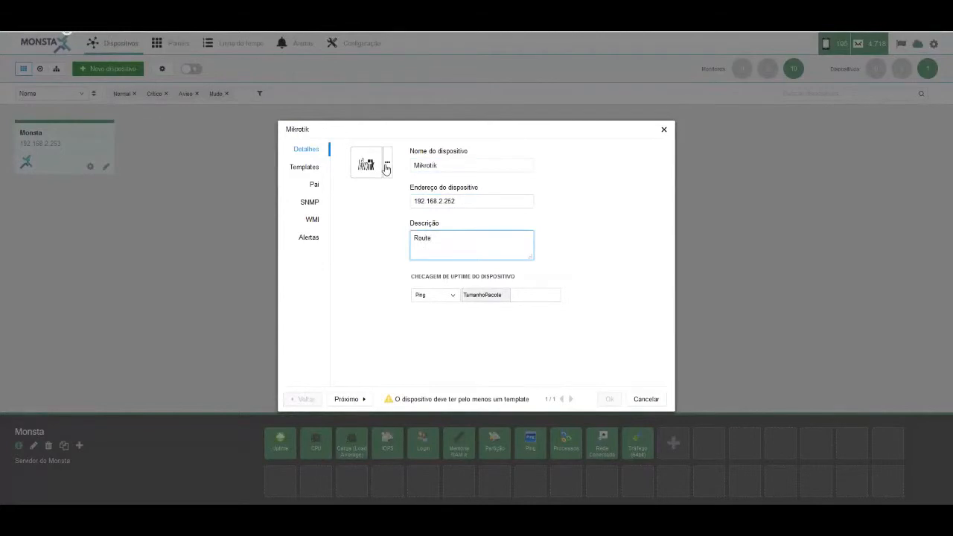
text(Routerboard Mikrotik)
Assign the Mikrotik - Routerboard template to the Mikrotik device
click(347, 399)
click(426, 152)
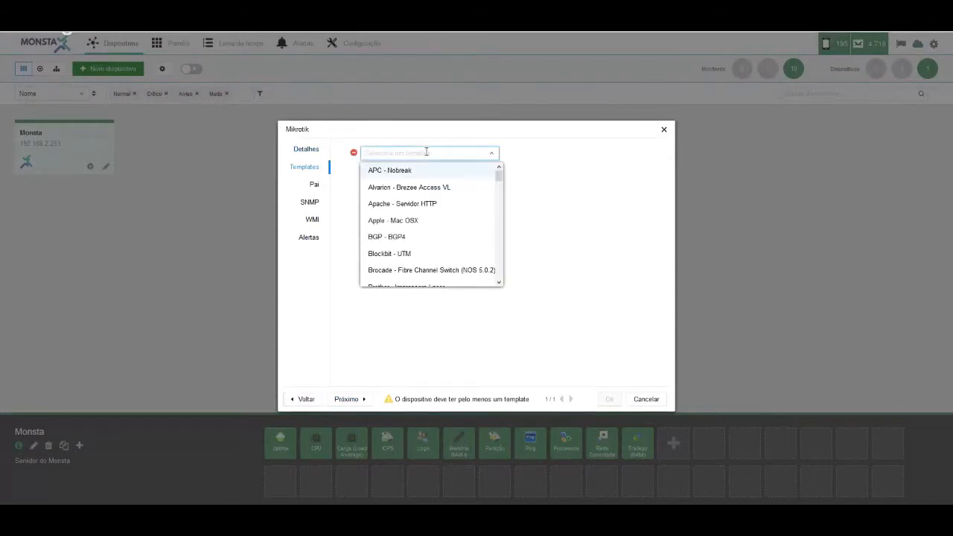
text(l)
key(BackSpace)
text(mi)
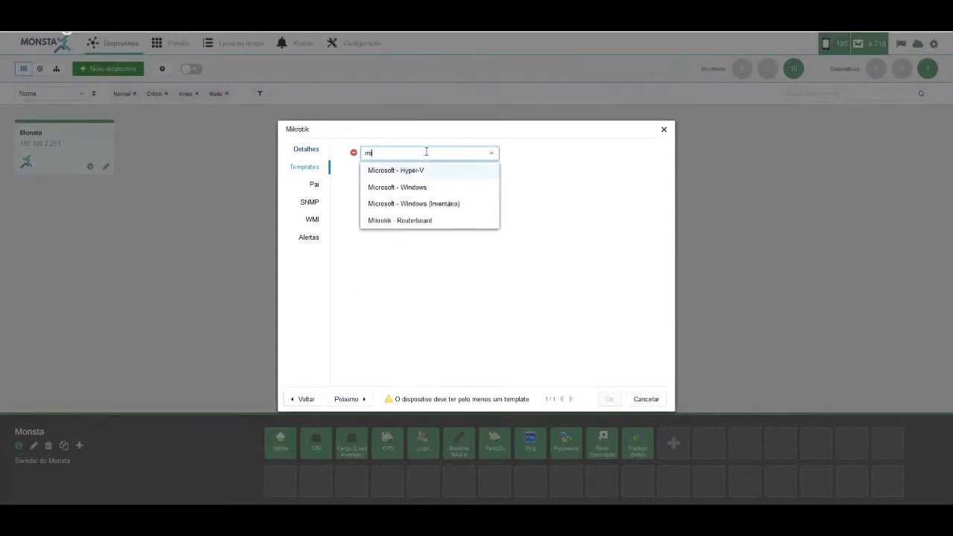
click(399, 220)
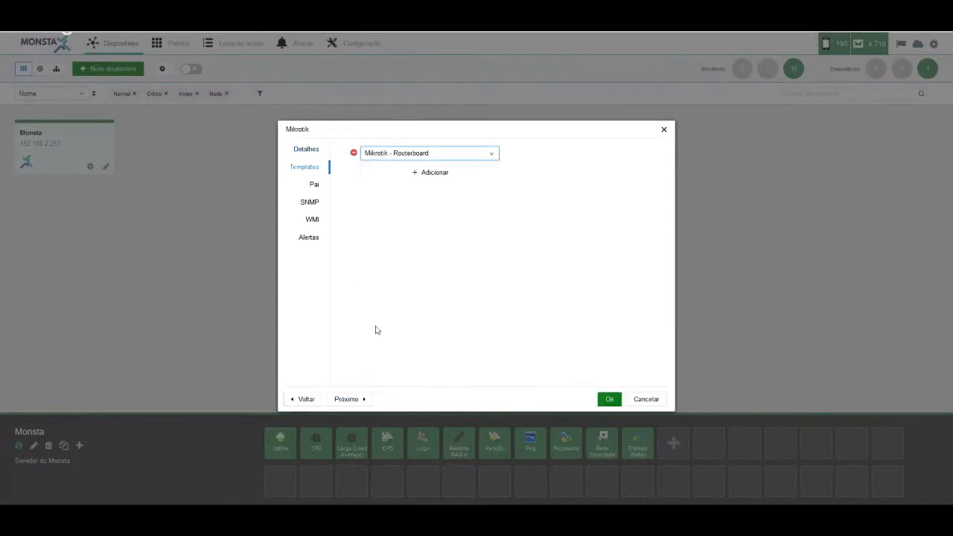
Check the Mikrotik's parent in the network diagram and add Monsta as its parent device
click(349, 399)
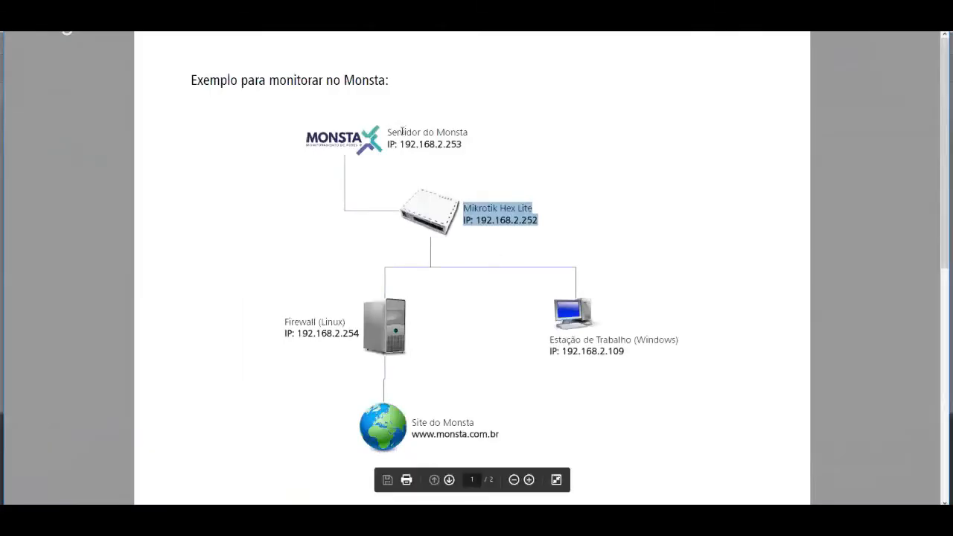
drag(402, 132, 429, 136)
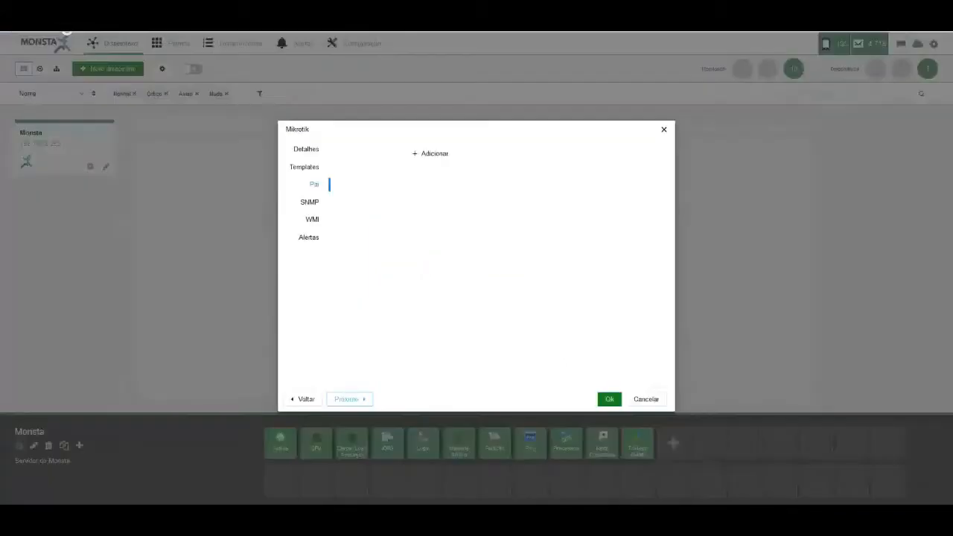
click(411, 154)
click(395, 152)
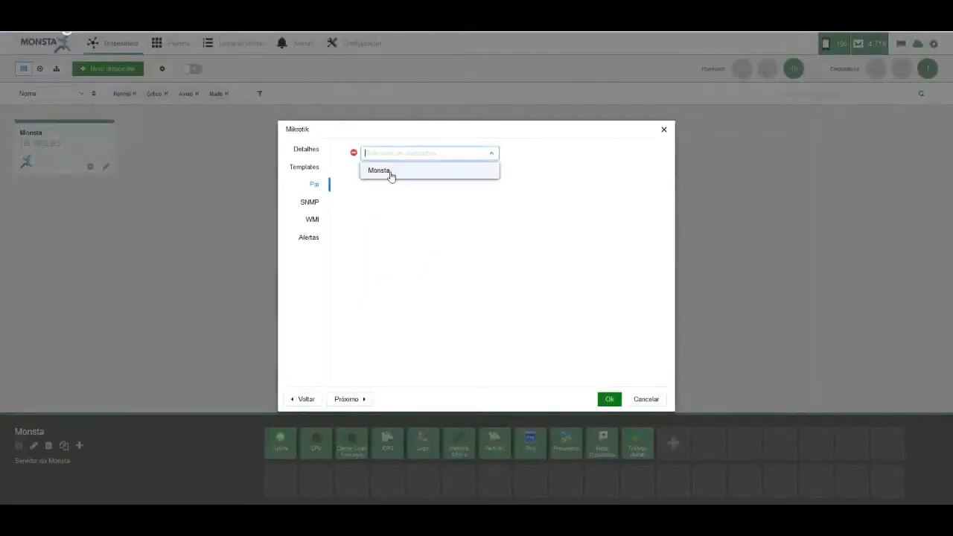
click(388, 171)
Set the Mikrotik device's SNMP version to Versão 2c, reveal the community and test the SNMP connection
click(349, 399)
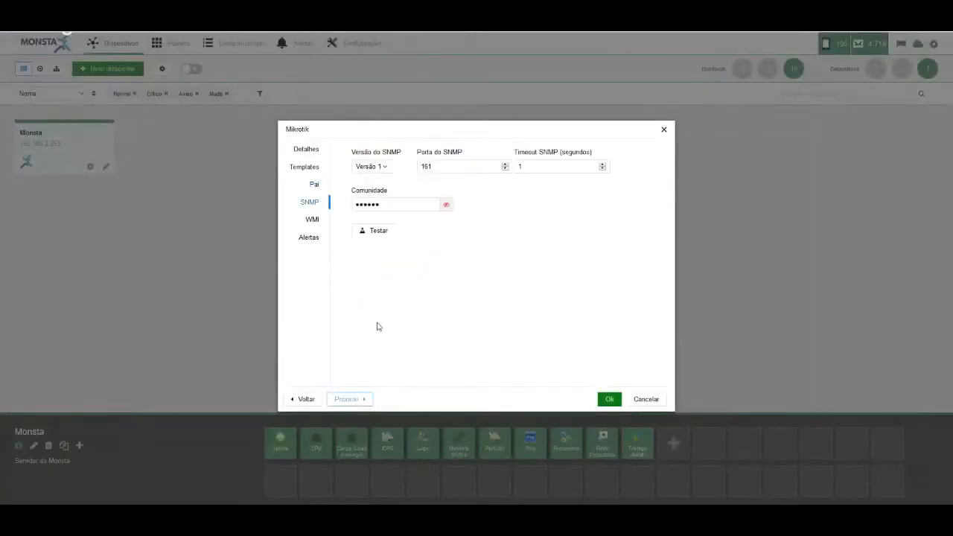
click(381, 166)
click(377, 199)
click(448, 207)
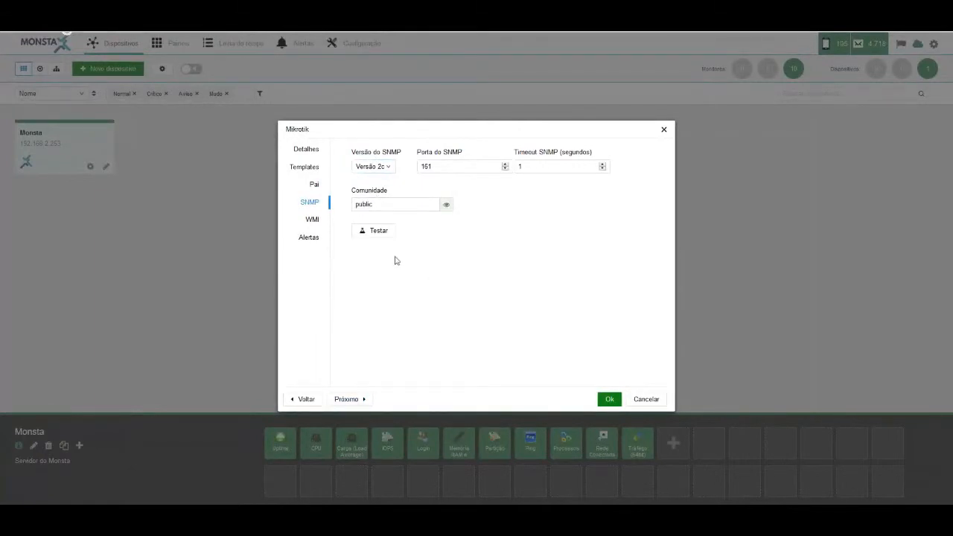
click(378, 232)
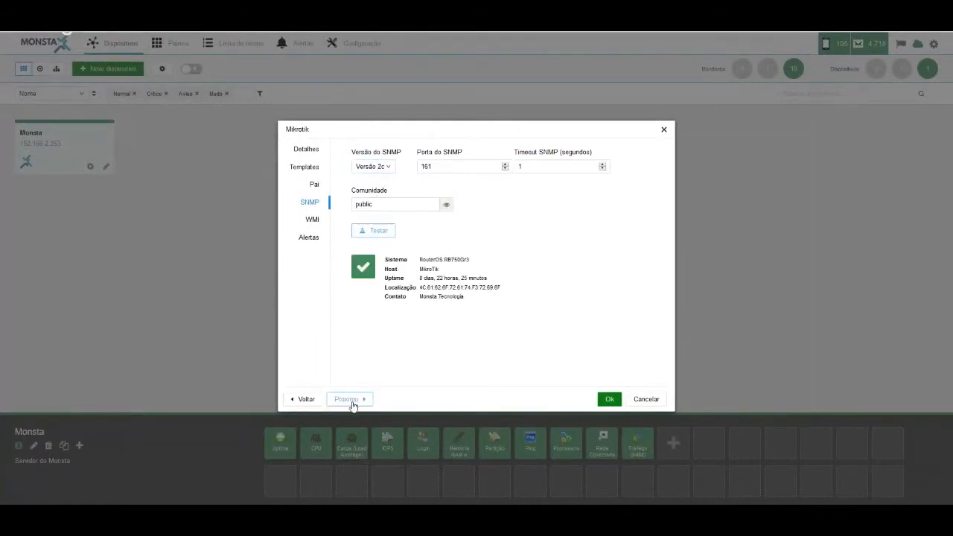
Keep the default WMI settings and the Padrão alert group, and save the Mikrotik device
click(353, 400)
click(353, 400)
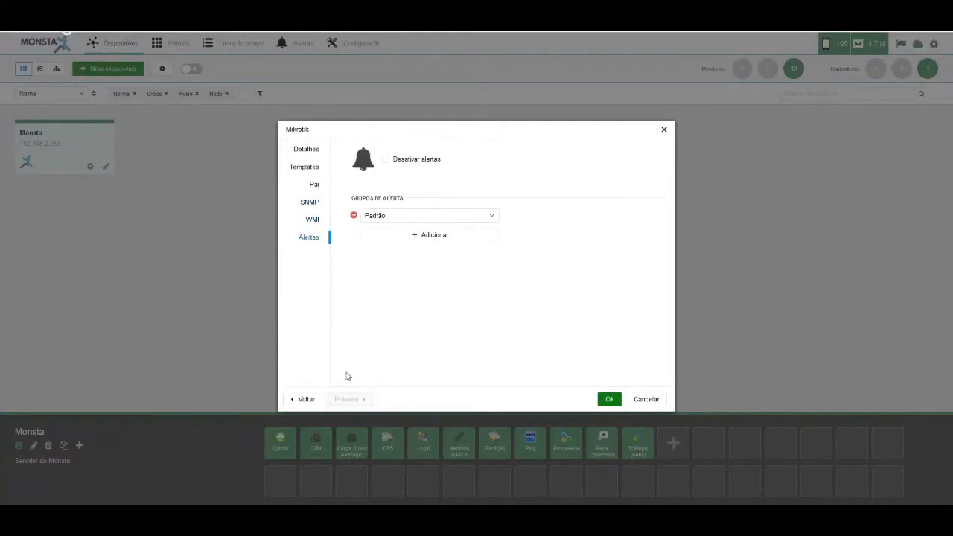
click(607, 400)
Add monitors to the Mikrotik device: Bits Enviados e Recebidos/s (64bit) for ether2, Licença, Número de Série, Ping and Temperatura
click(87, 150)
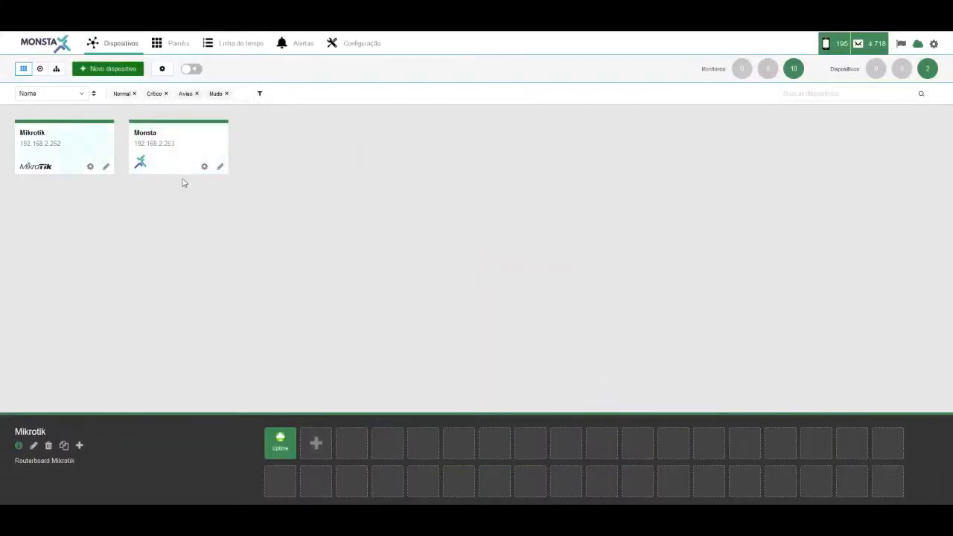
click(317, 441)
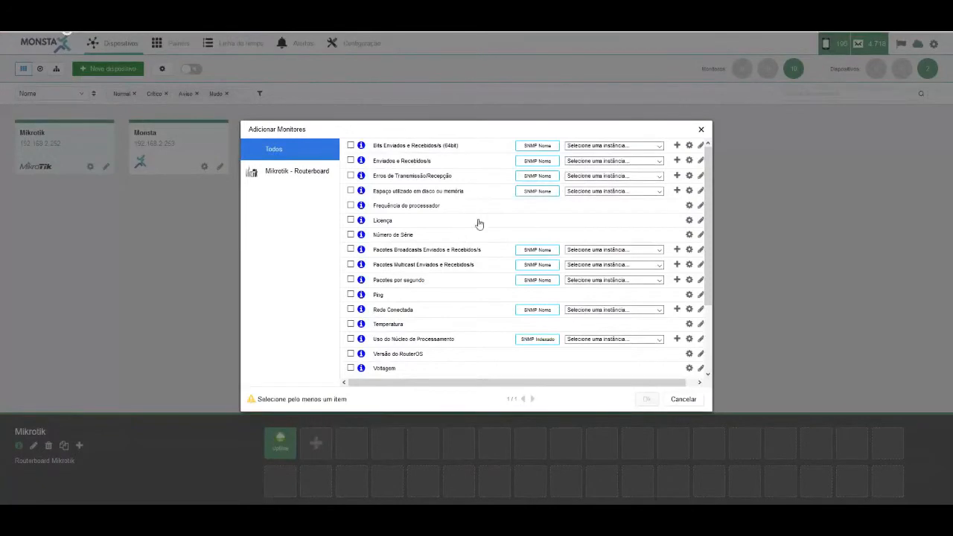
click(579, 147)
click(579, 181)
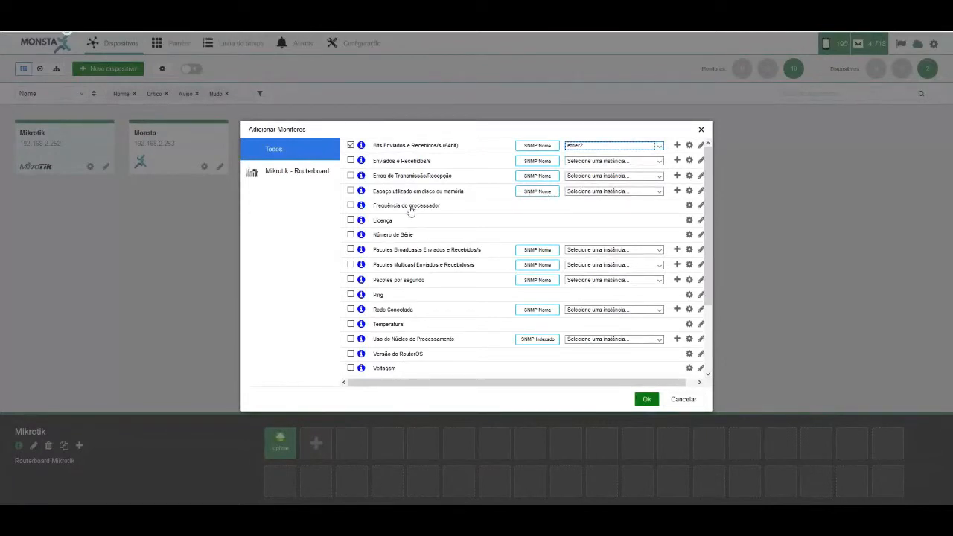
click(385, 222)
click(392, 237)
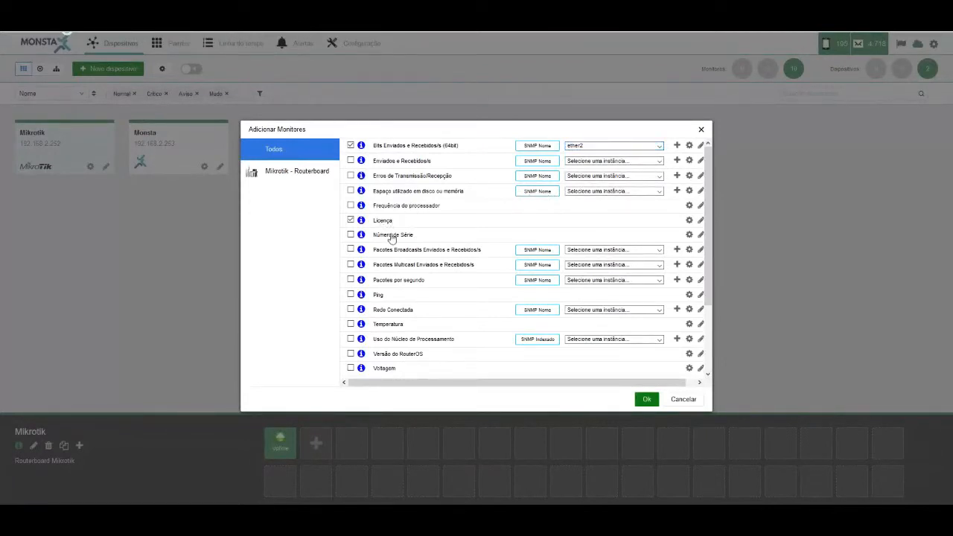
click(377, 296)
click(388, 325)
click(636, 400)
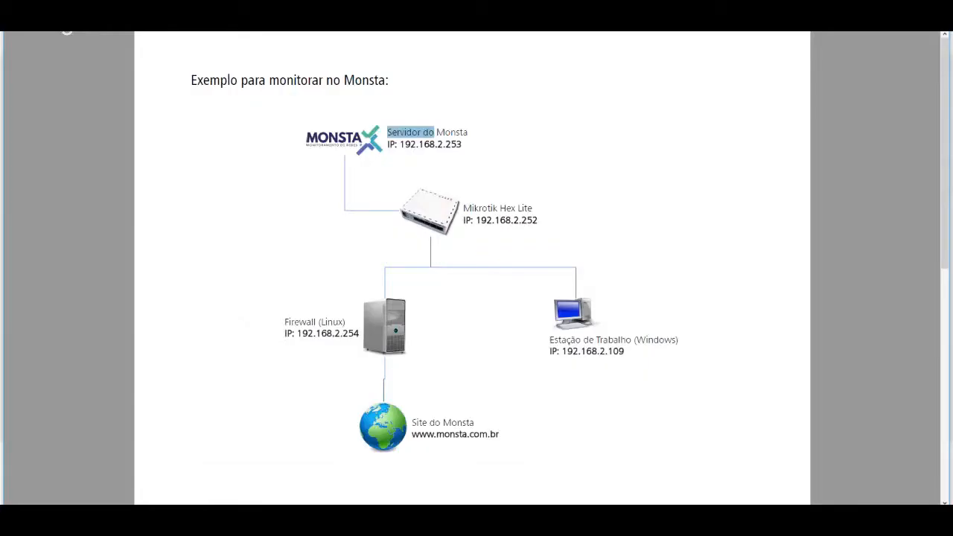
Consult the Windows workstation entry in the network diagram and start a new device using the Windows logo image
drag(550, 341, 678, 343)
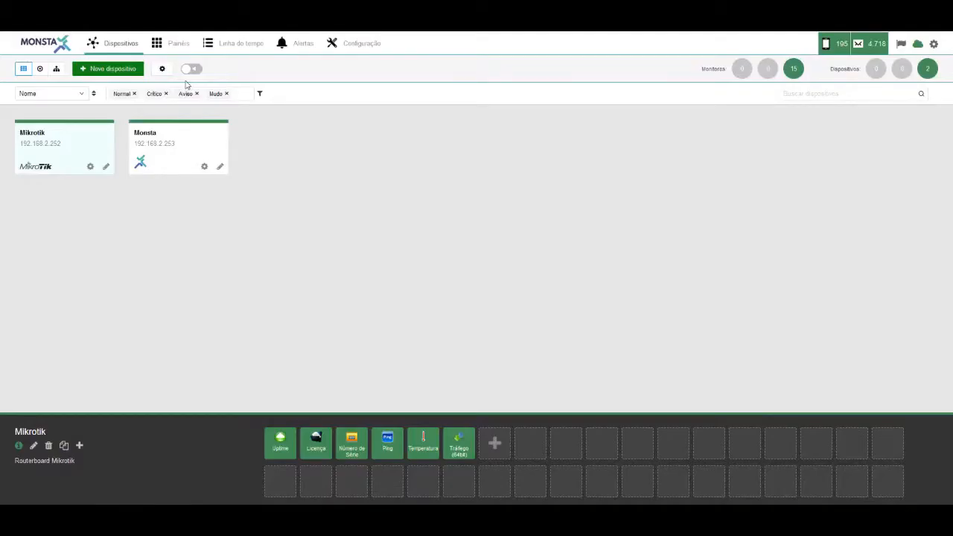
click(108, 68)
click(362, 164)
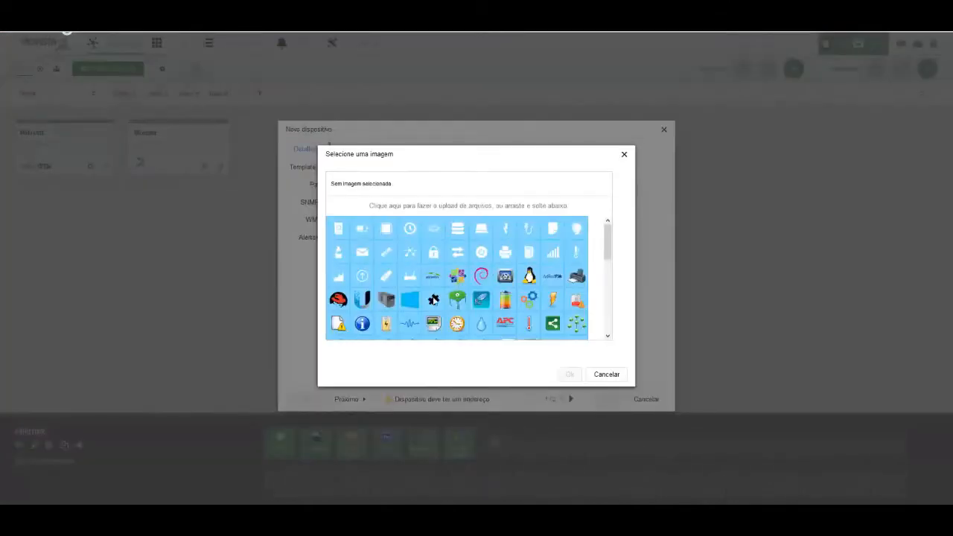
click(409, 301)
click(570, 376)
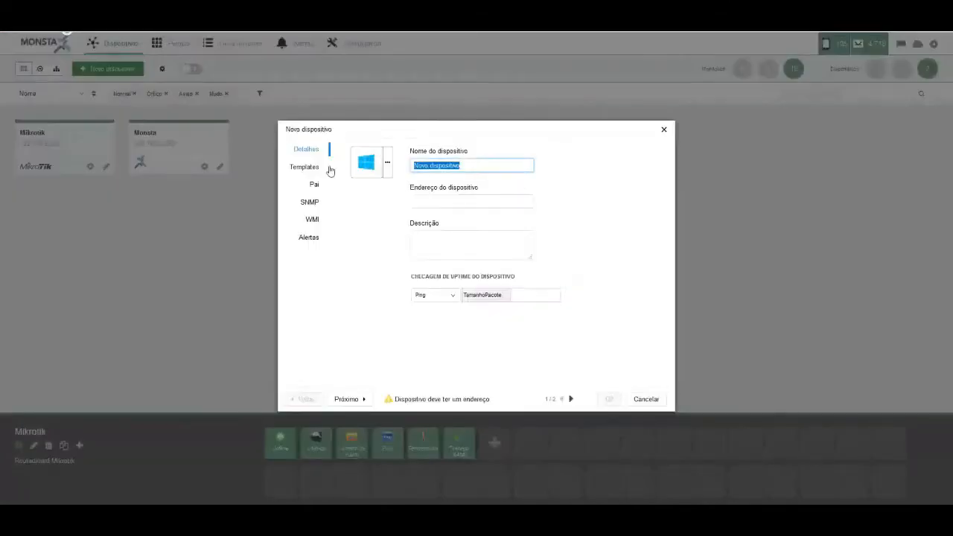
Name the device Estação Windows 10, set its address to 192.168.2.109 and enter the description Estação Windows 10
text(Esta)
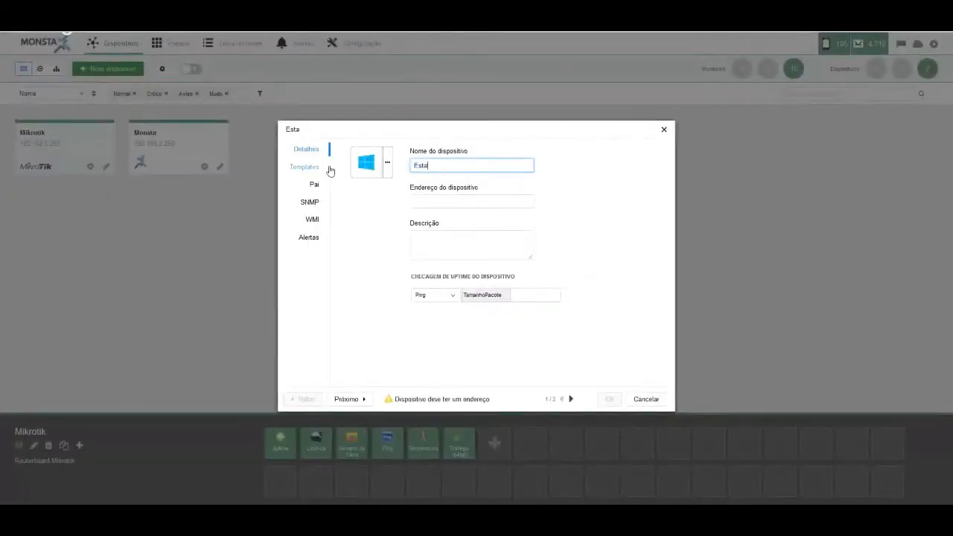
text(ção Wdino)
key(BackSpace)
key(BackSpace)
key(BackSpace)
key(BackSpace)
key(BackSpace)
text(indows 10)
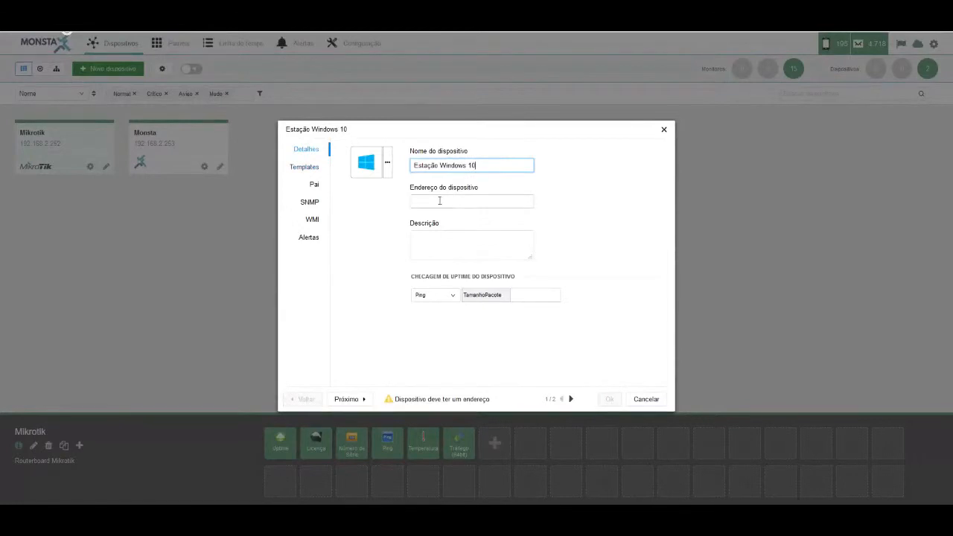
click(438, 201)
text(192.168.2.109)
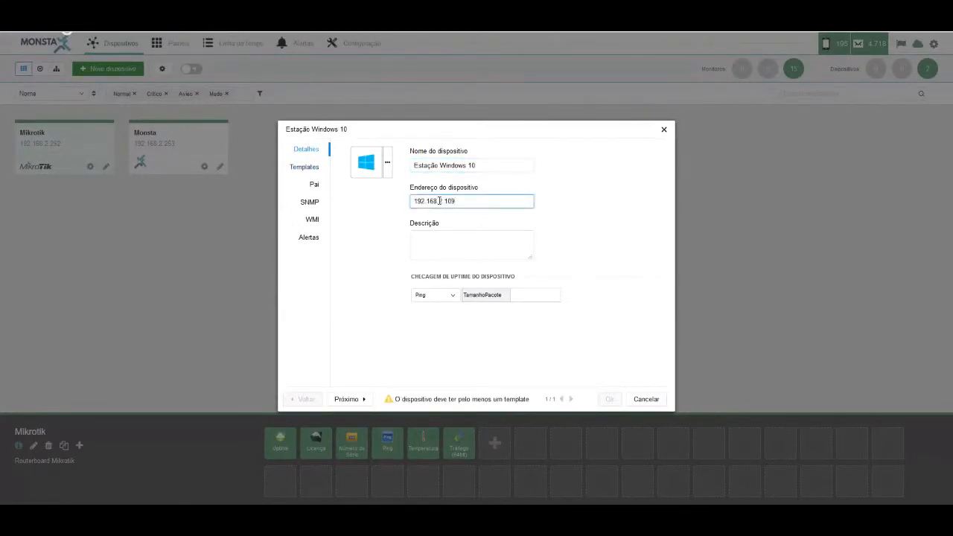
click(458, 253)
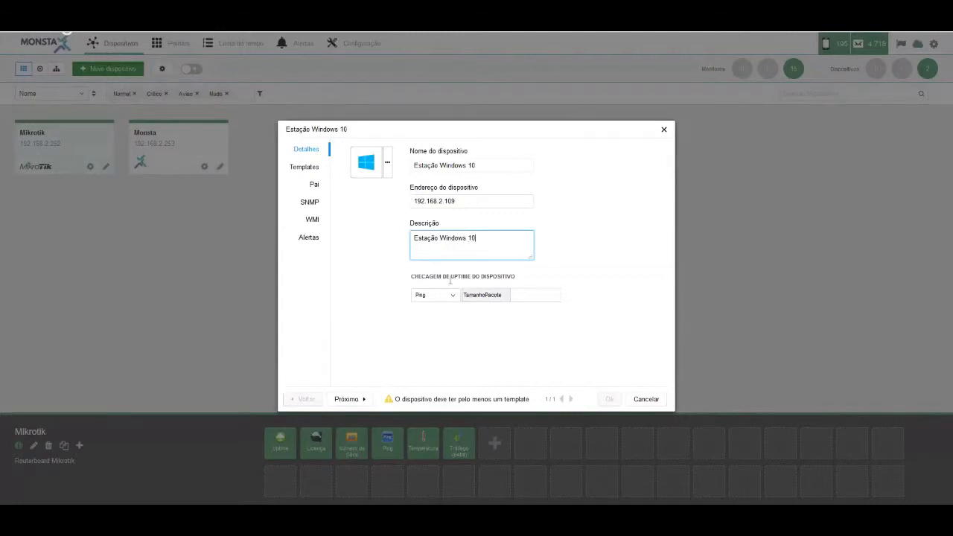
Assign the templates Microsoft - Windows and Microsoft - Windows (Inventário) to the Estação Windows 10 device
click(356, 399)
click(397, 153)
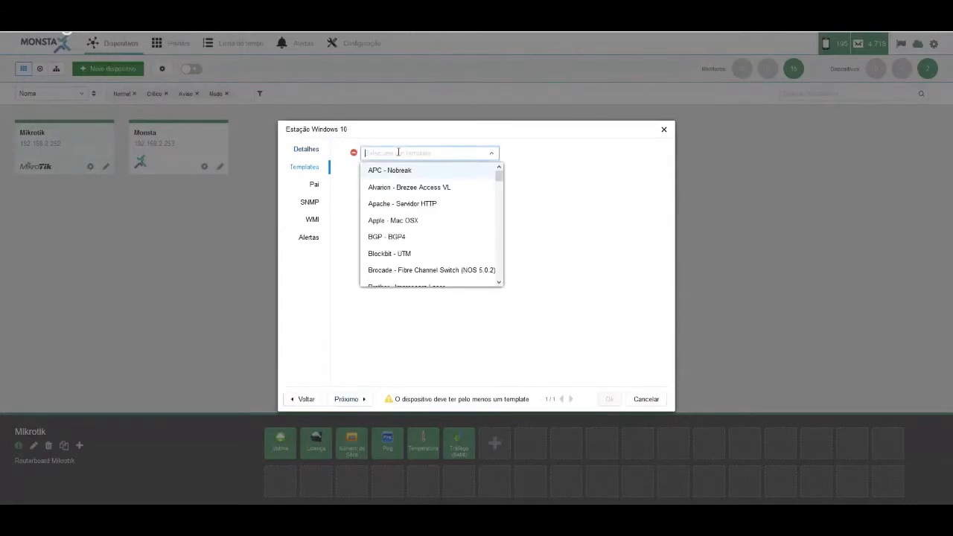
text(win)
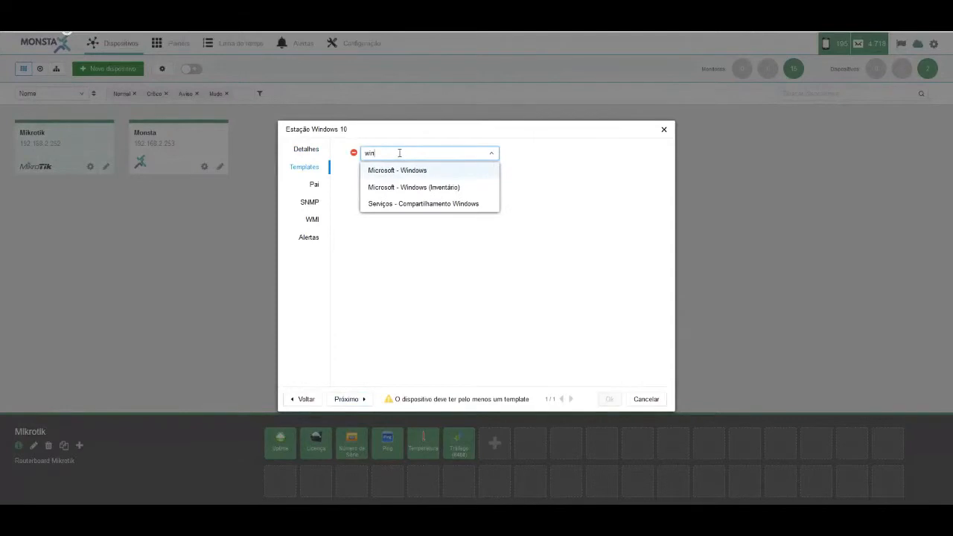
click(411, 172)
click(408, 174)
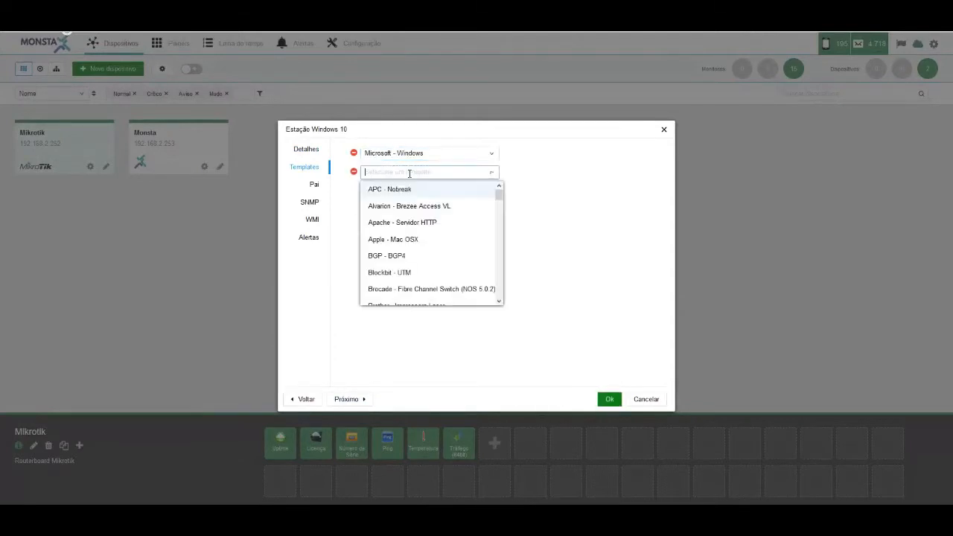
text(wind)
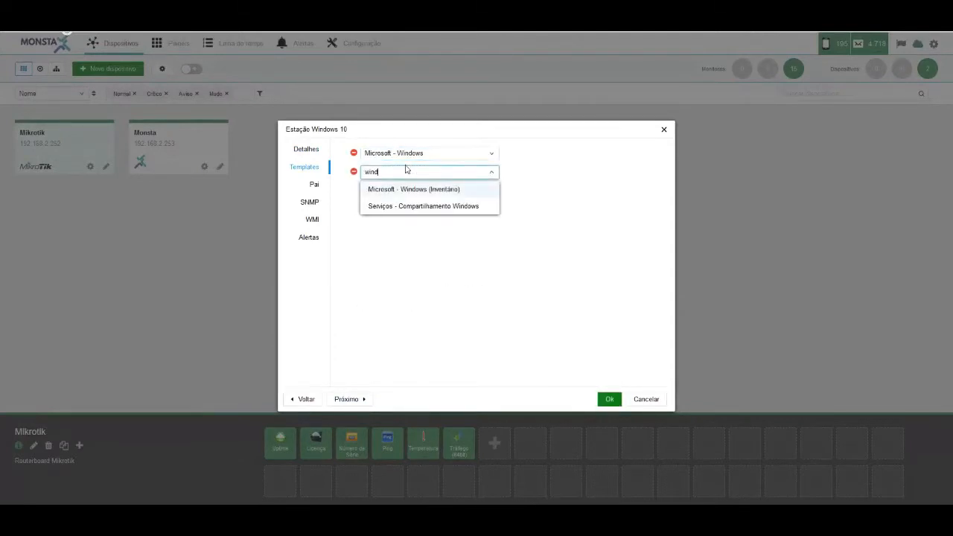
click(421, 191)
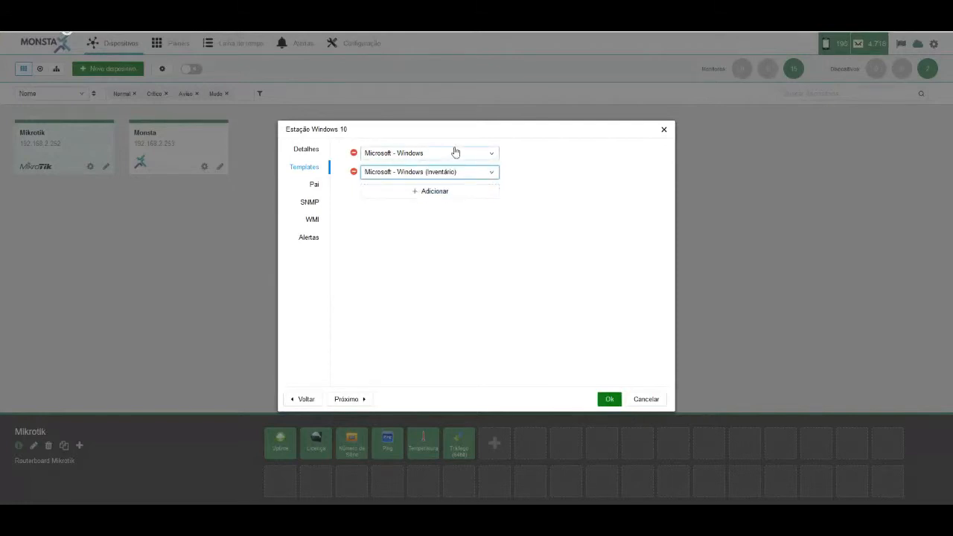
Consult the Mikrotik entry in the network diagram and set Mikrotik as the workstation's parent device
click(350, 399)
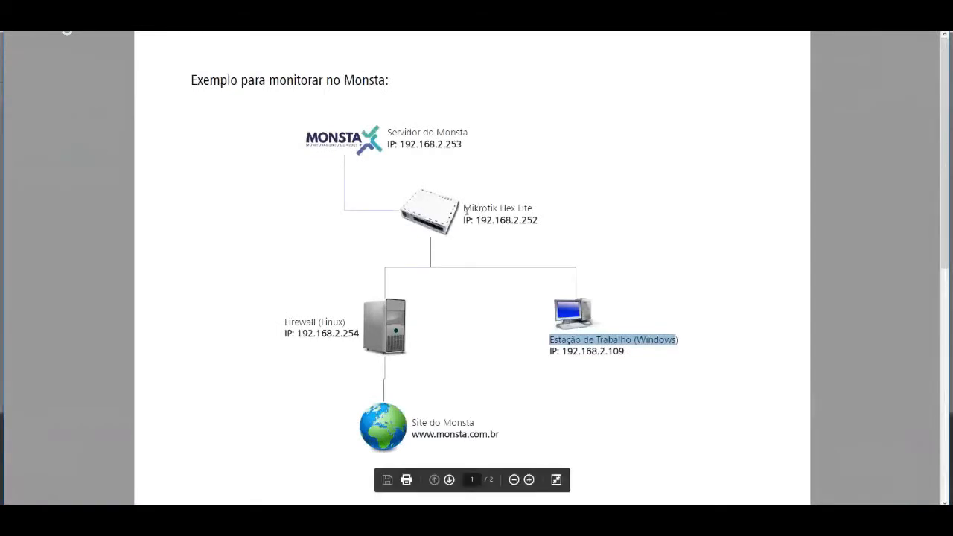
drag(464, 210, 533, 210)
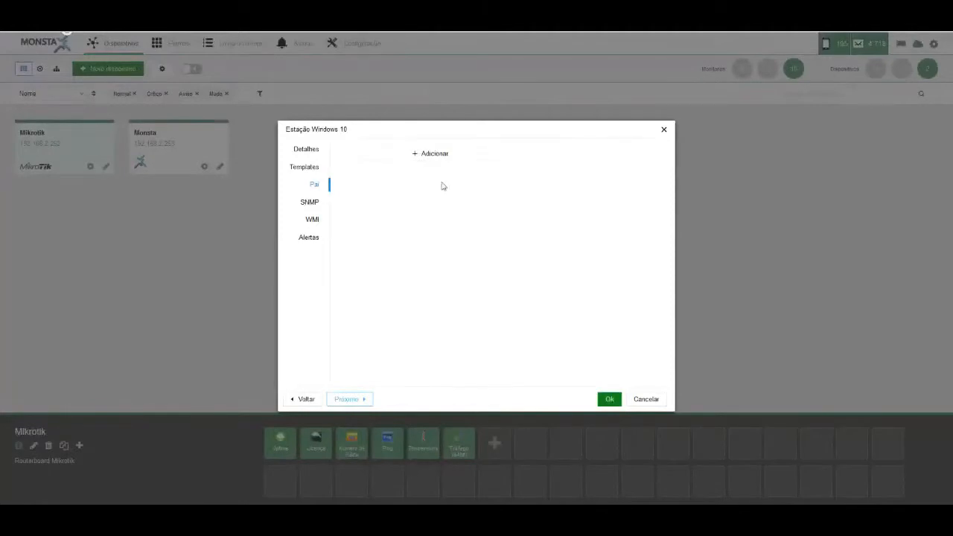
click(435, 155)
click(434, 155)
click(399, 170)
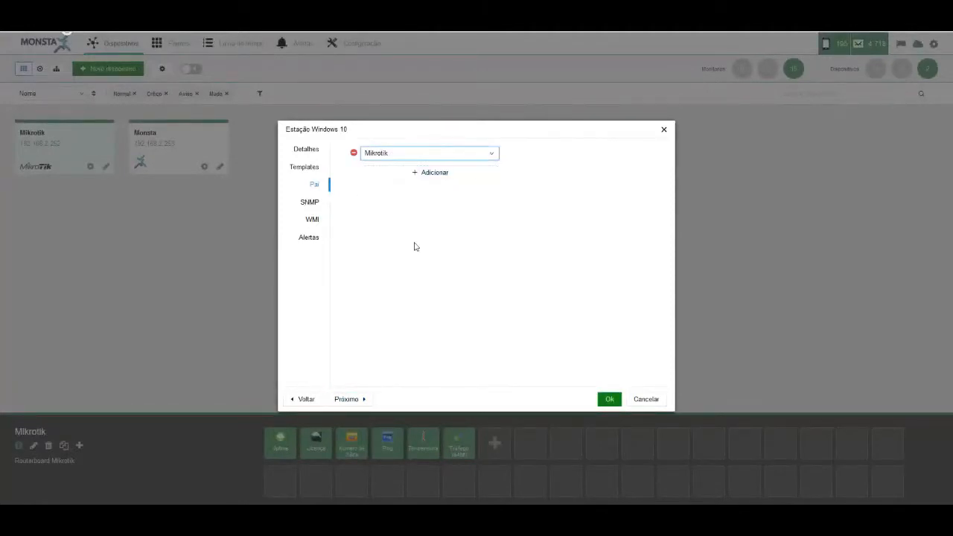
Enter and test the WMI user wmimonsta and the WMI password, and save the workstation with the default SNMP settings and Padrão alert group
click(346, 401)
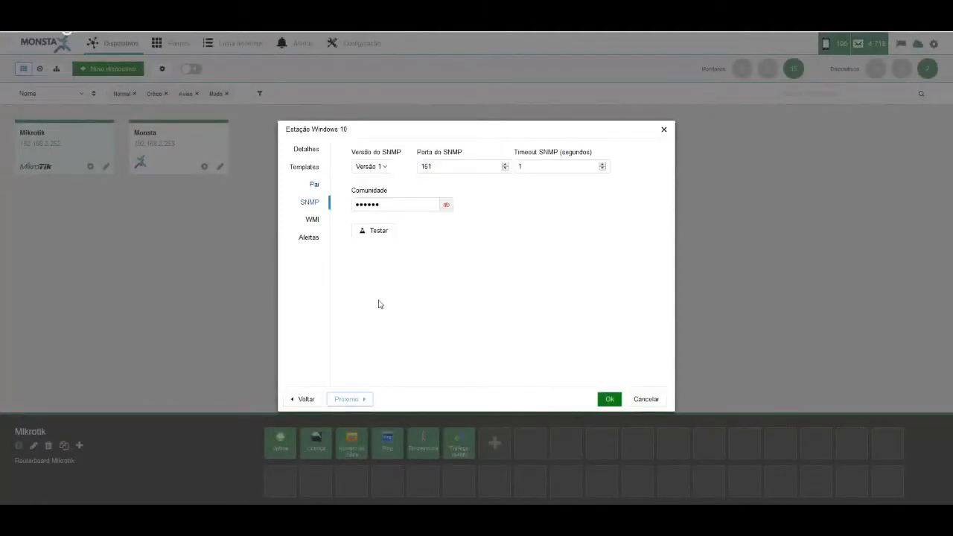
click(348, 400)
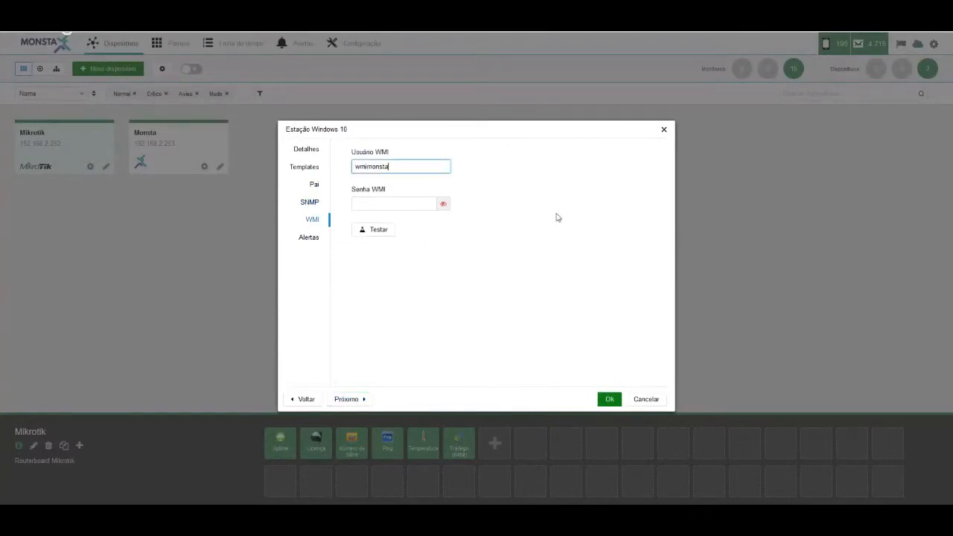
click(412, 205)
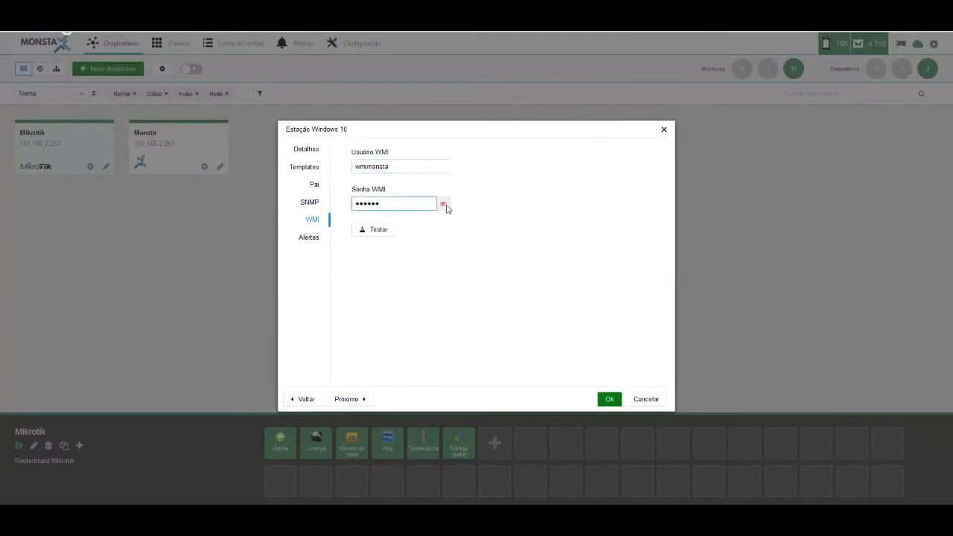
click(444, 205)
click(372, 229)
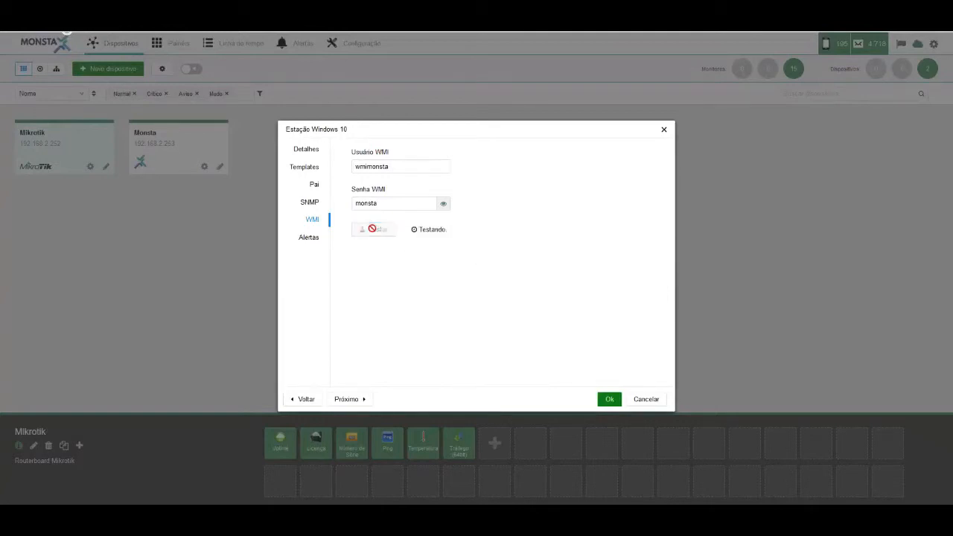
click(358, 399)
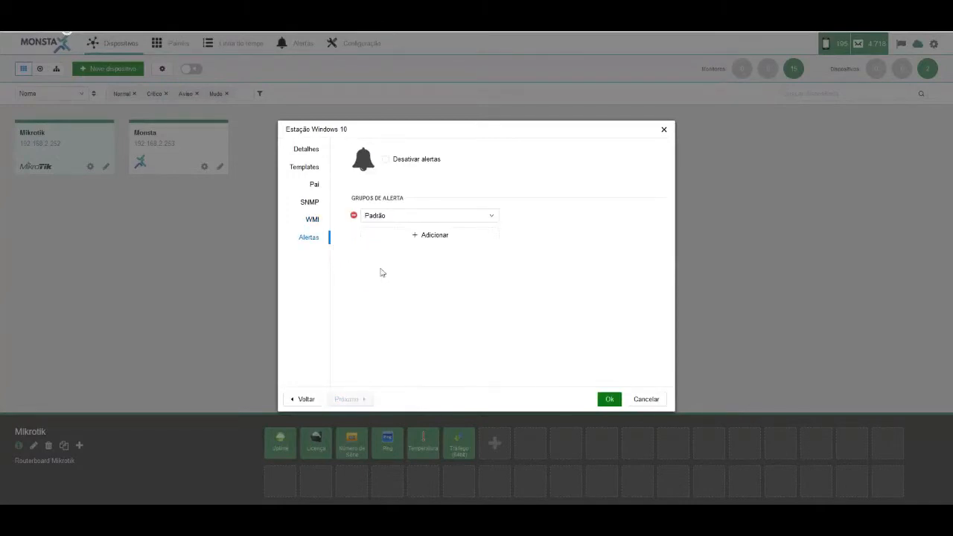
click(616, 401)
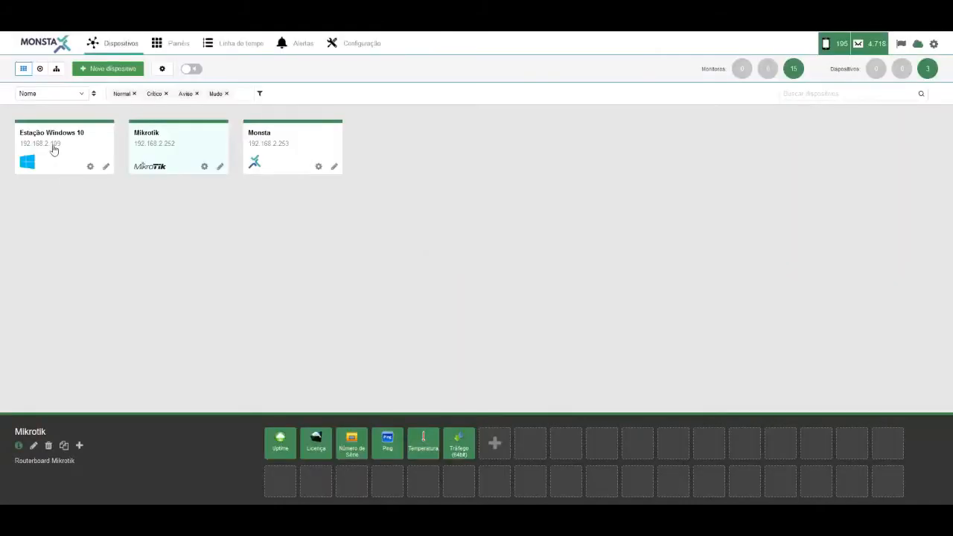
For new Estação Windows 10 monitors, select Arquivo de Paginação with C:\pagefile.sys, Estado da Placa-mãe, and Estado do Disco with PHYSICALDRIVE0 from Microsoft - Windows
click(50, 147)
click(316, 444)
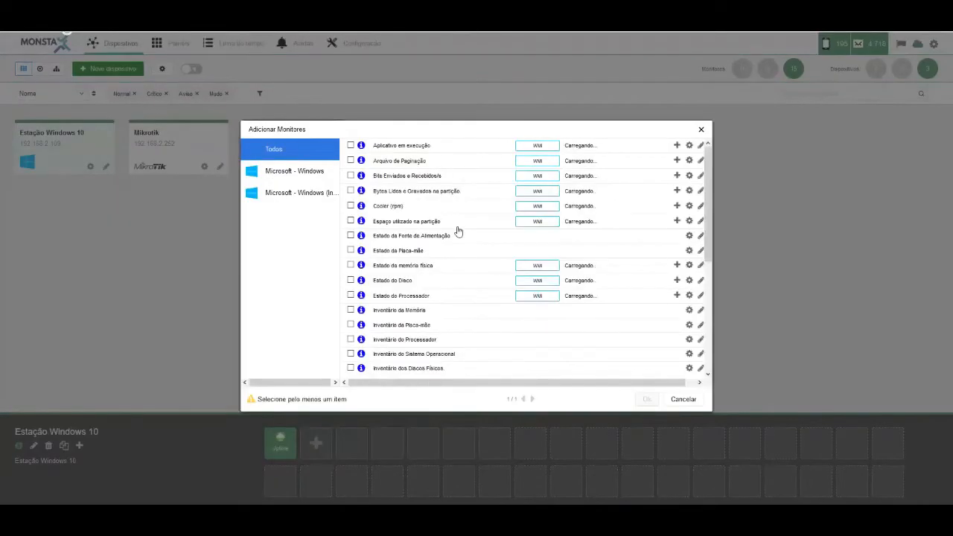
click(294, 171)
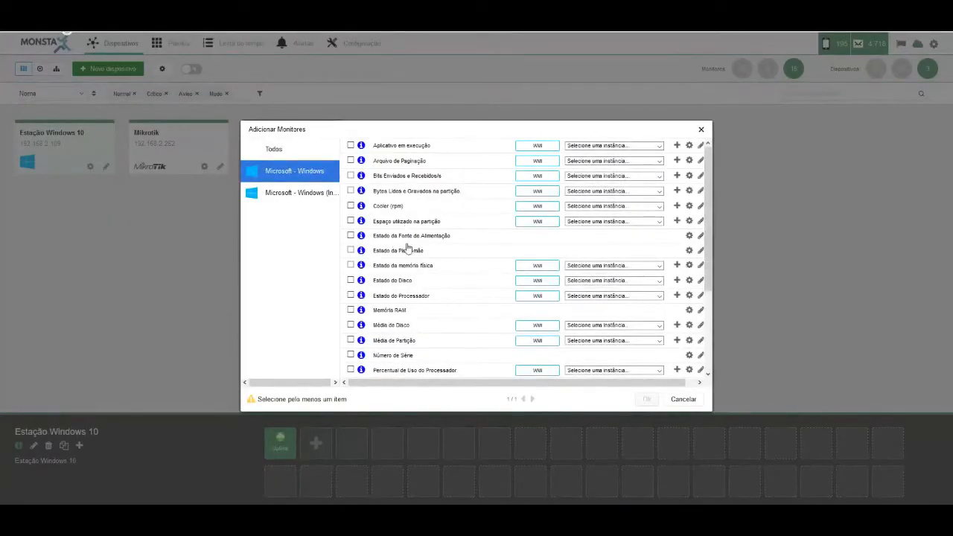
click(582, 164)
click(582, 185)
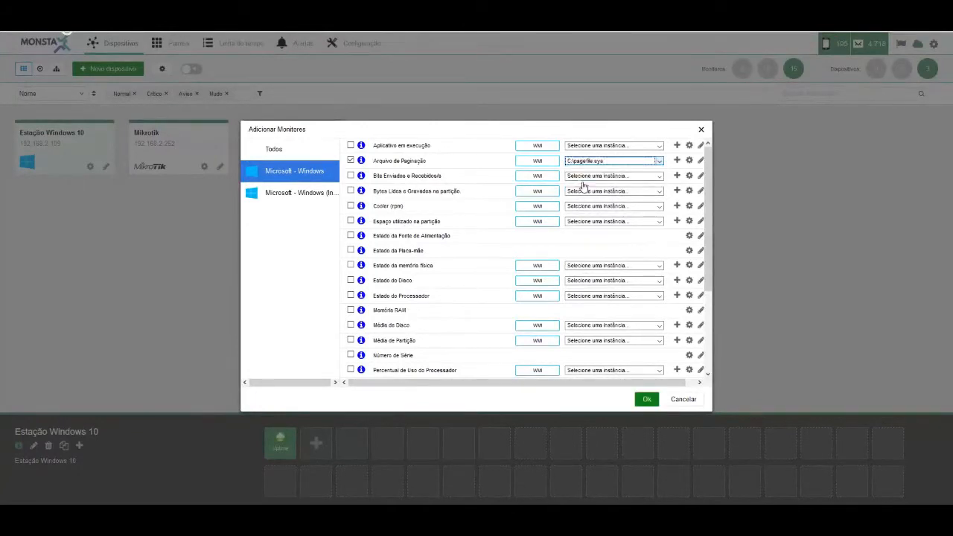
click(409, 252)
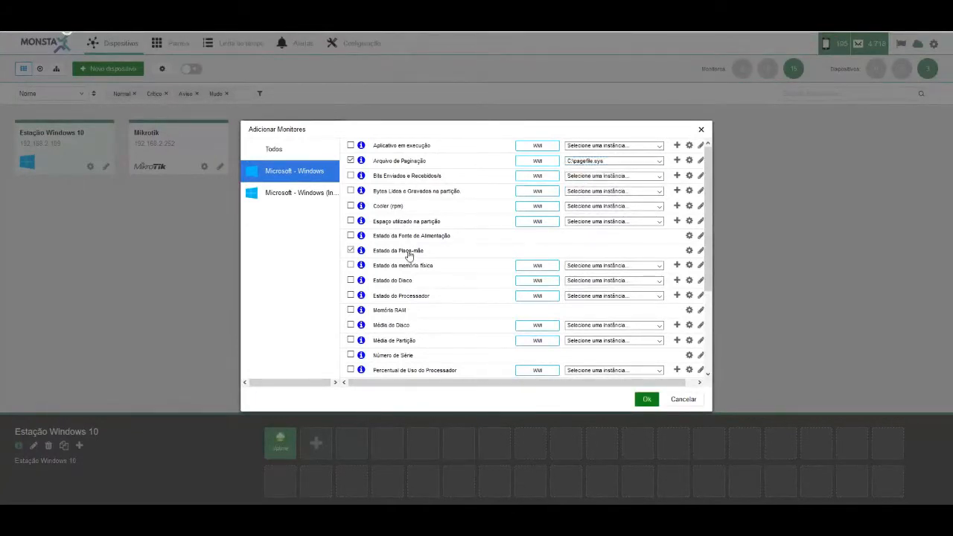
click(575, 283)
click(596, 293)
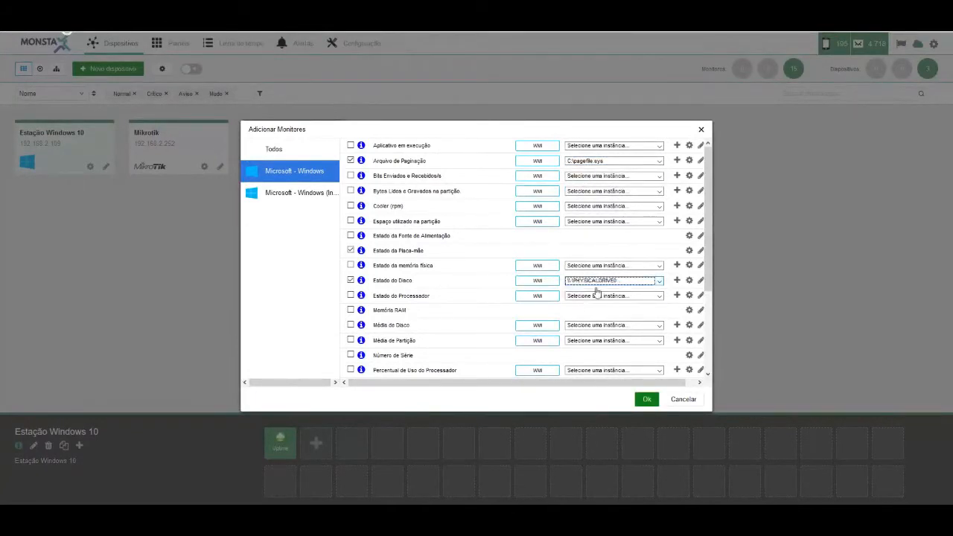
Also select Memória RAM, Percentual de Uso do Processador with the _Total instance and Processos em Execução, and add all selected monitors
click(393, 313)
scroll(485, 285, down, 3)
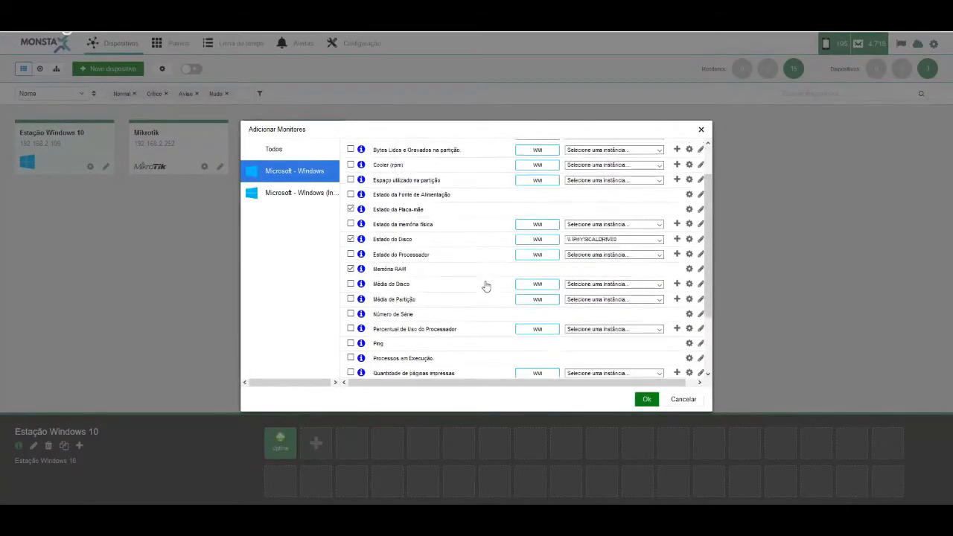
click(612, 280)
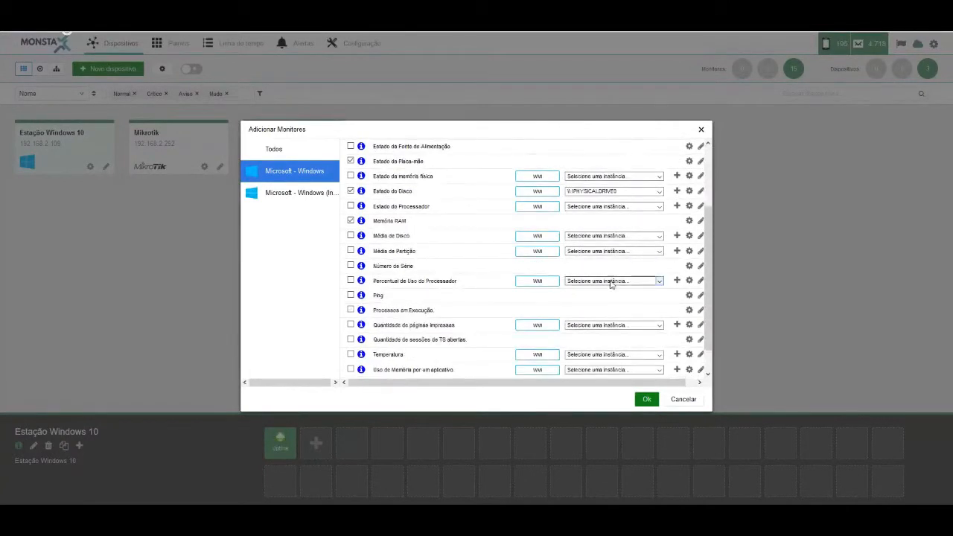
click(587, 352)
click(400, 315)
click(401, 316)
scroll(468, 283, down, 1)
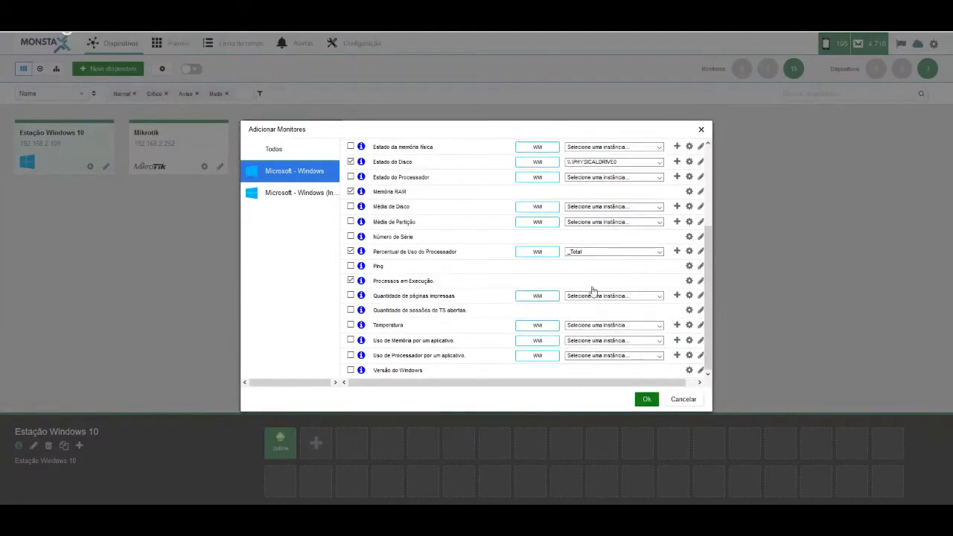
click(647, 400)
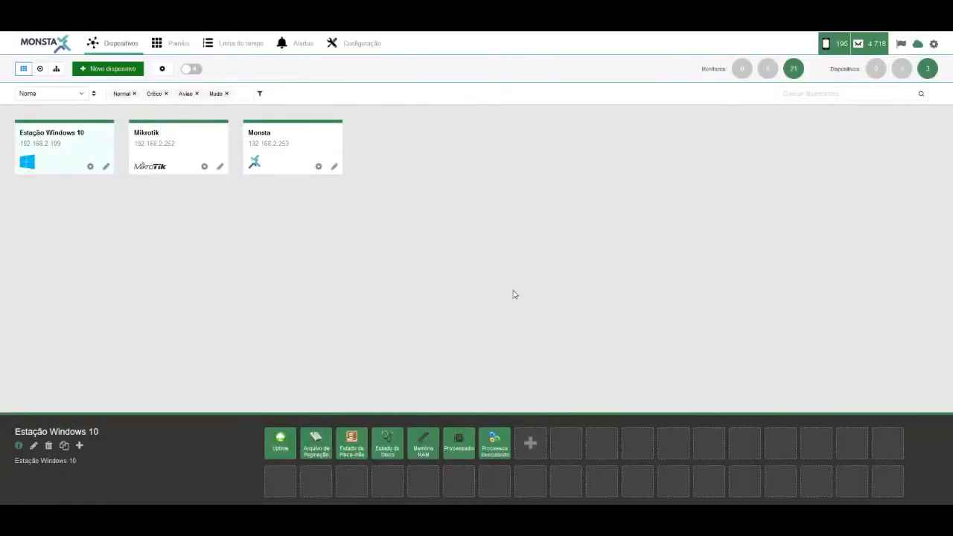
Add the Inventário da Memória and Inventário da Placa-mãe monitors from the Microsoft - Windows (Inventário) template to the workstation
click(531, 444)
click(309, 194)
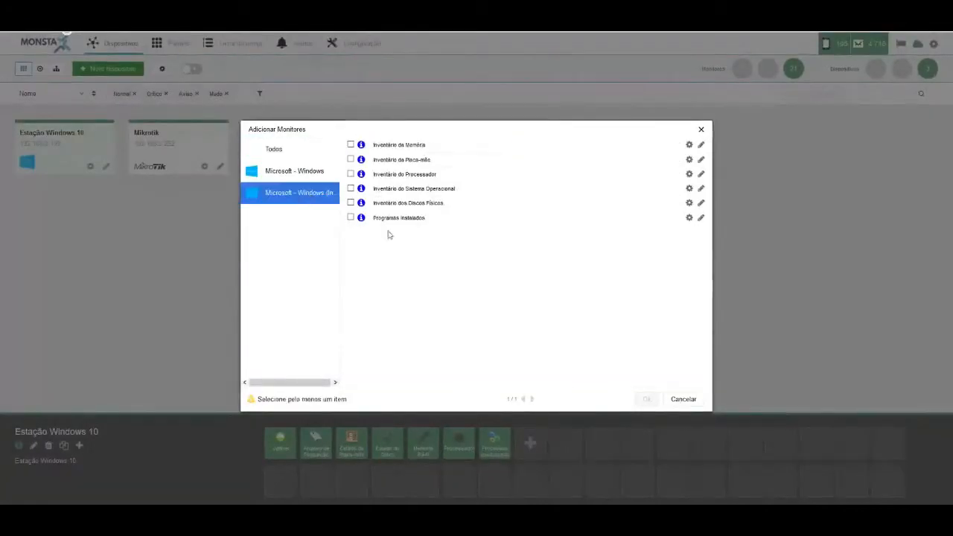
click(350, 144)
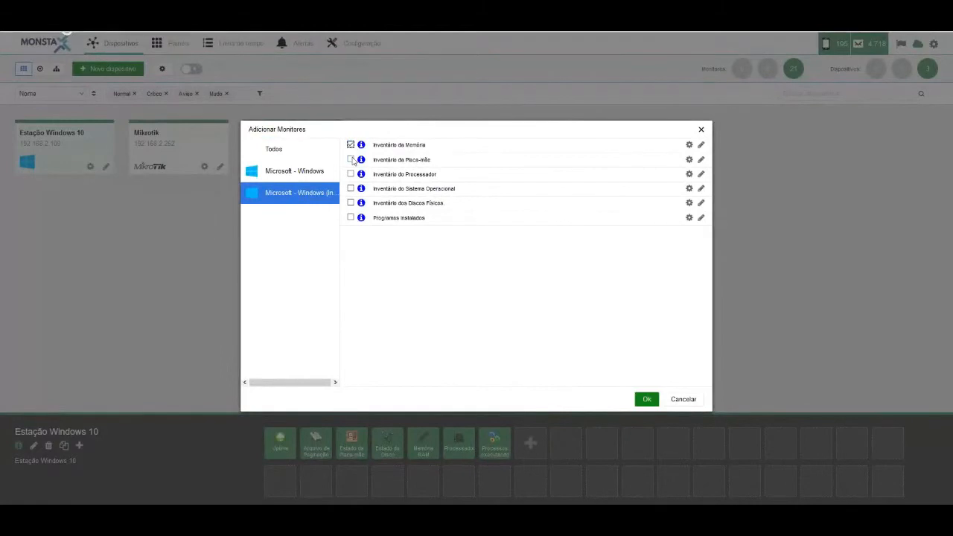
click(351, 159)
click(644, 400)
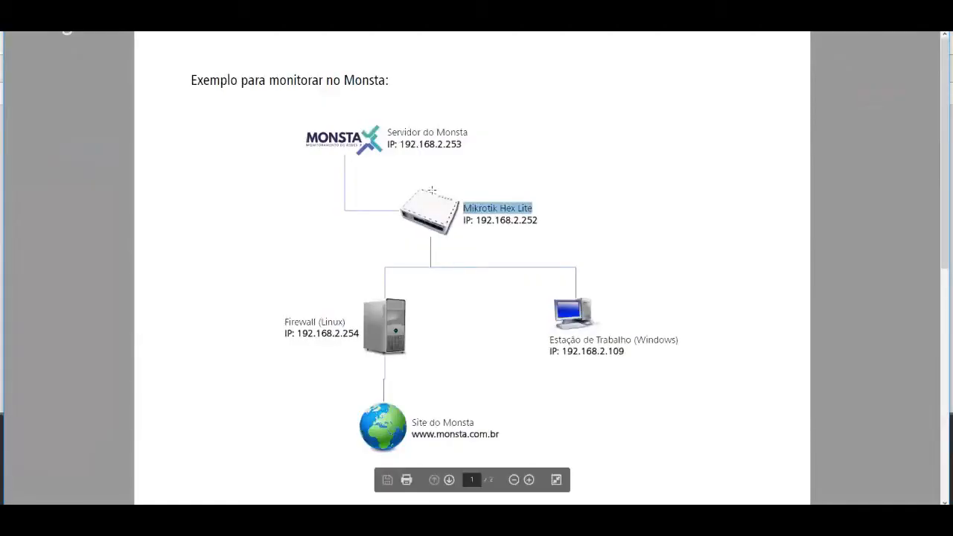
Consult the Firewall (Linux) entry in the network diagram and clone the Monsta device
drag(316, 322, 289, 323)
triple_click(319, 322)
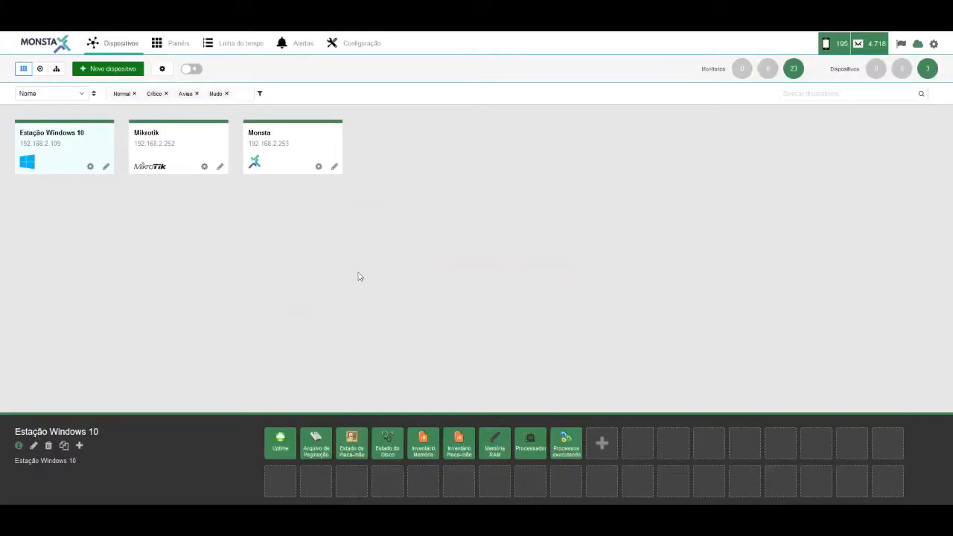
click(304, 153)
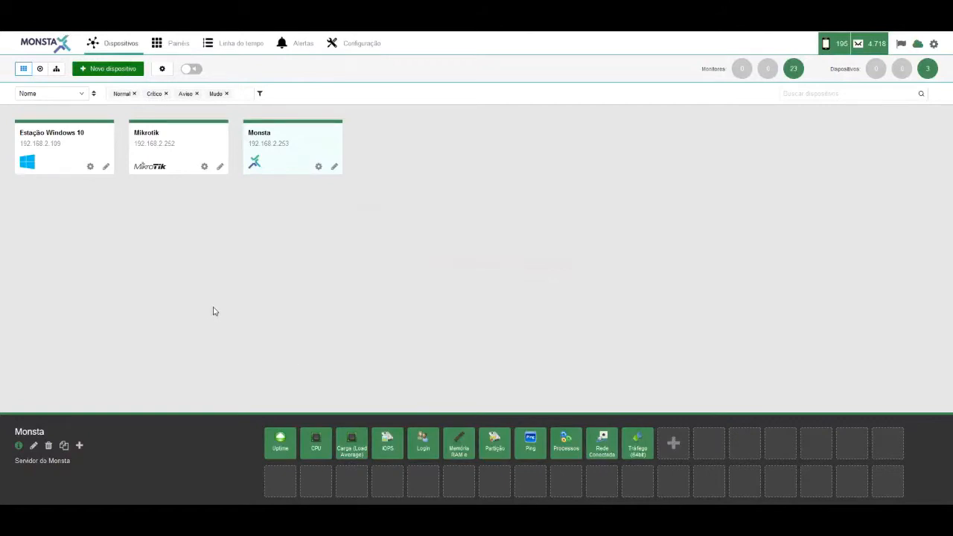
click(64, 447)
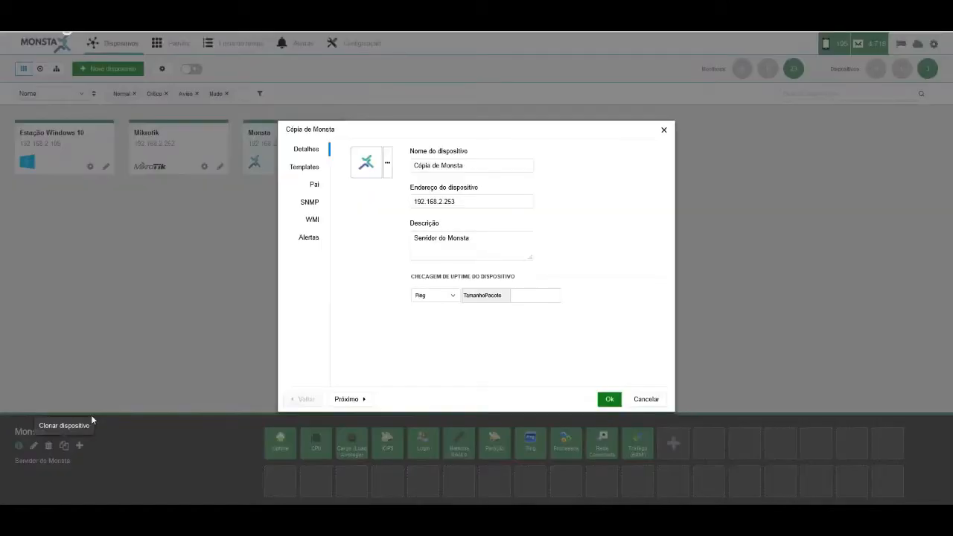
Name the cloned device Firewall and change its image to the Linux penguin
drag(472, 165, 389, 226)
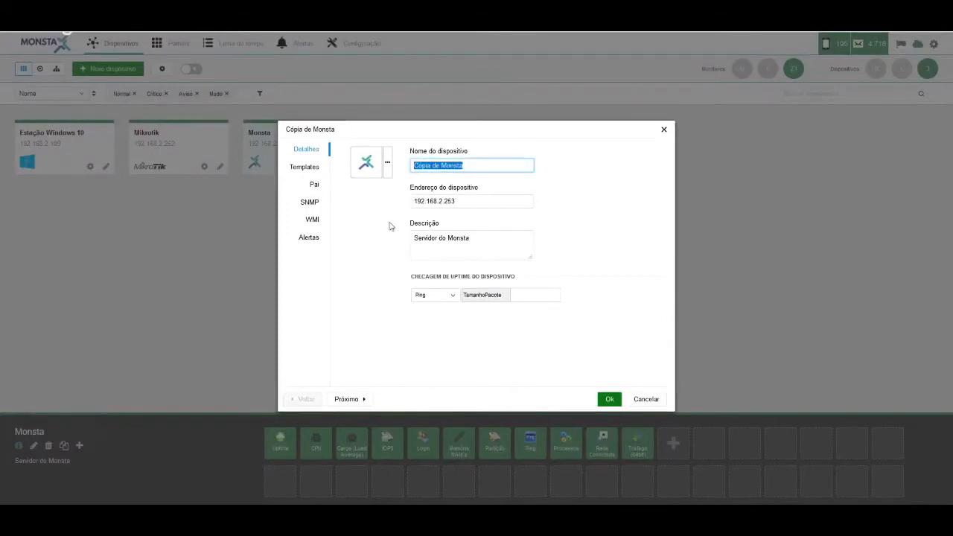
text(Fkirewal)
key(BackSpace)
key(BackSpace)
key(BackSpace)
key(BackSpace)
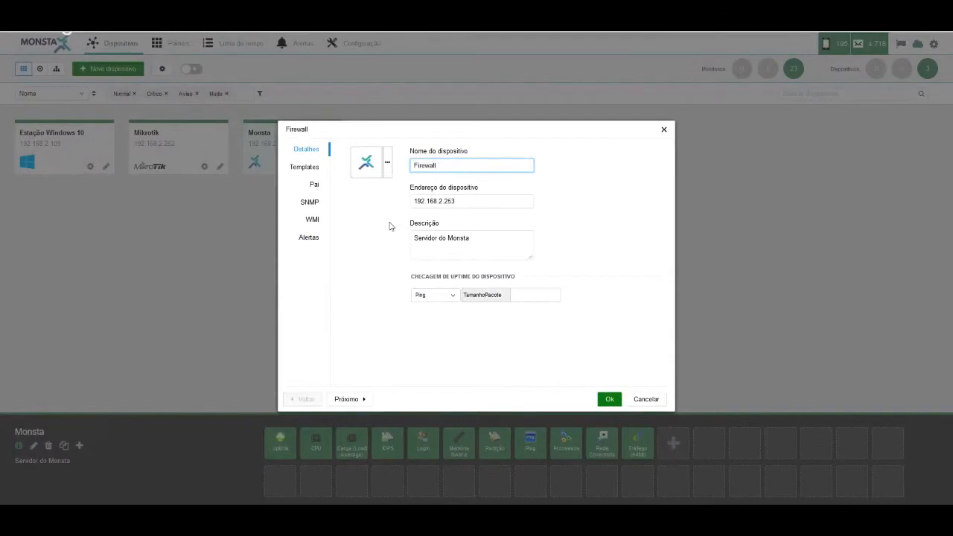
click(378, 168)
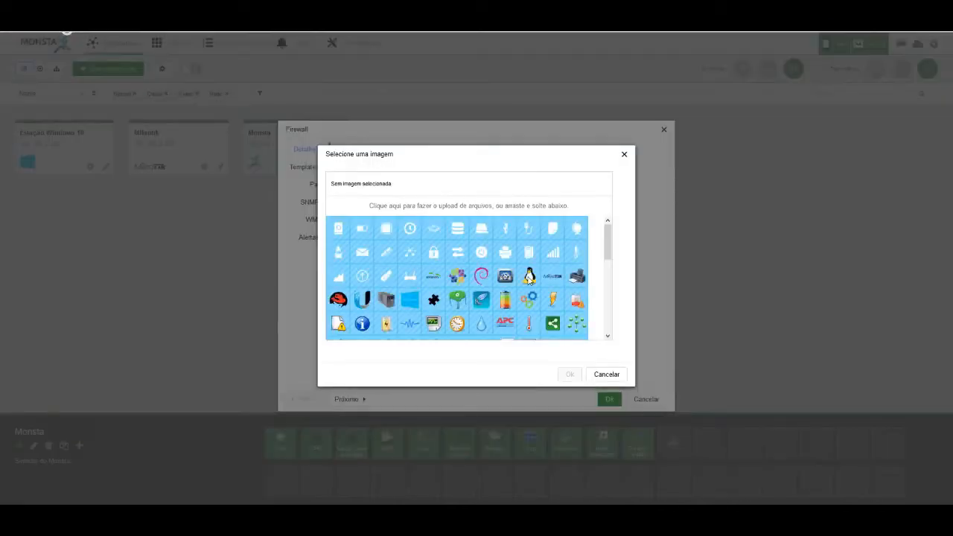
click(529, 276)
click(570, 375)
Set the Firewall device's address to 192.168.2.254 and replace its description with Firewall
click(474, 202)
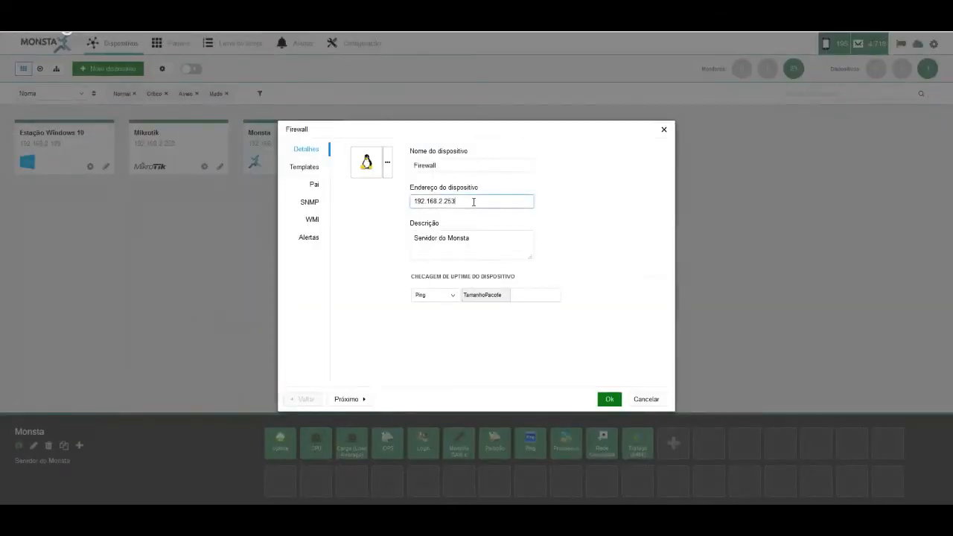
key(BackSpace)
drag(502, 236, 385, 247)
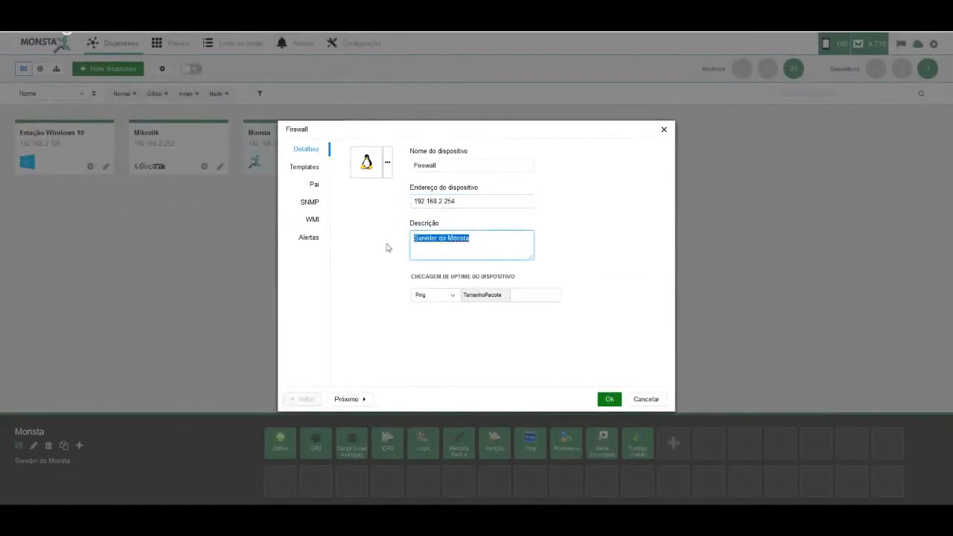
text(Firewall)
click(353, 400)
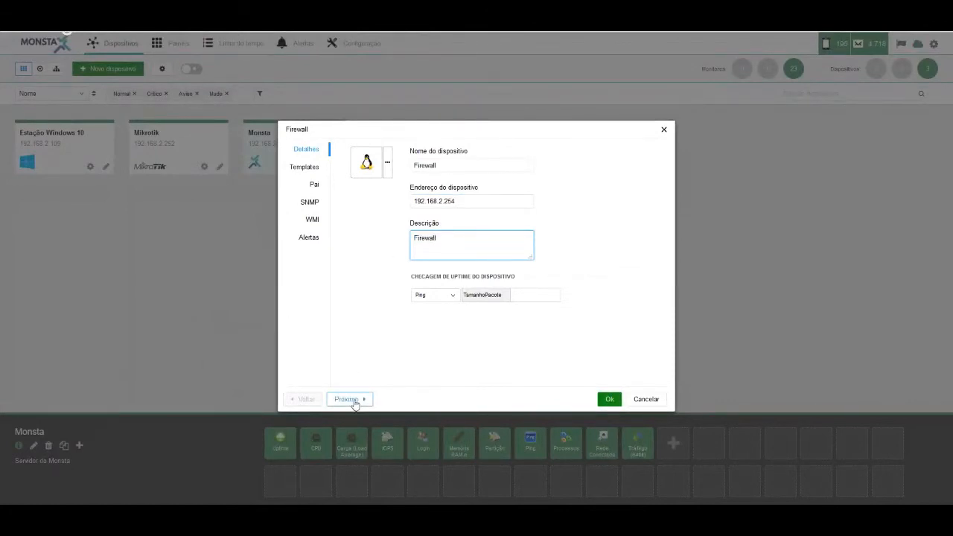
Set Mikrotik as the parent of the cloned Firewall device
click(354, 403)
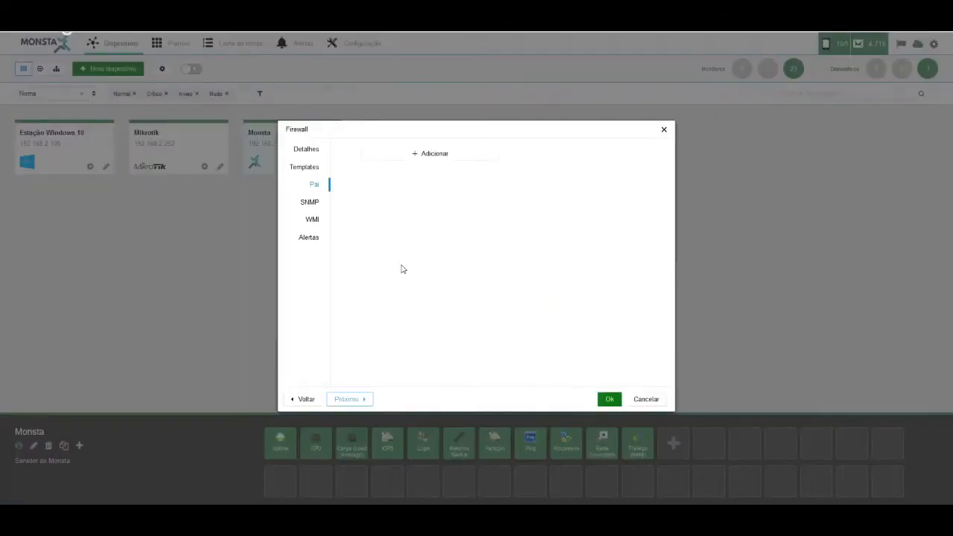
click(413, 153)
click(385, 187)
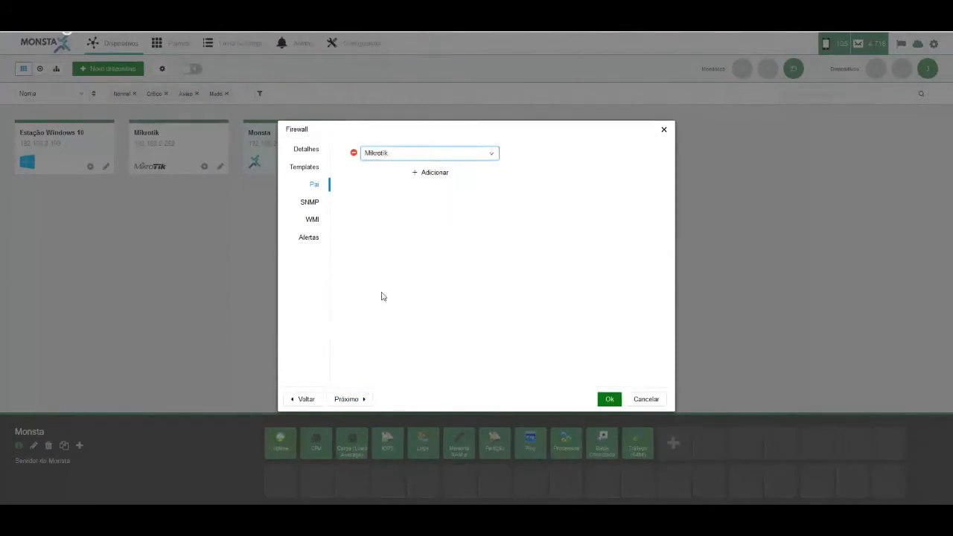
Test the Firewall's SNMP connection and save the device with the existing WMI and alert settings
click(347, 399)
click(372, 231)
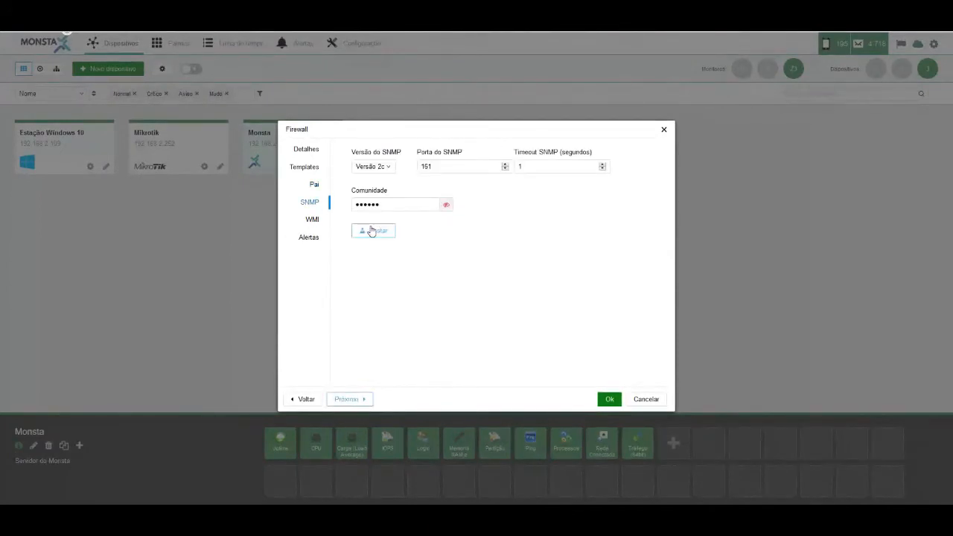
click(346, 399)
click(345, 399)
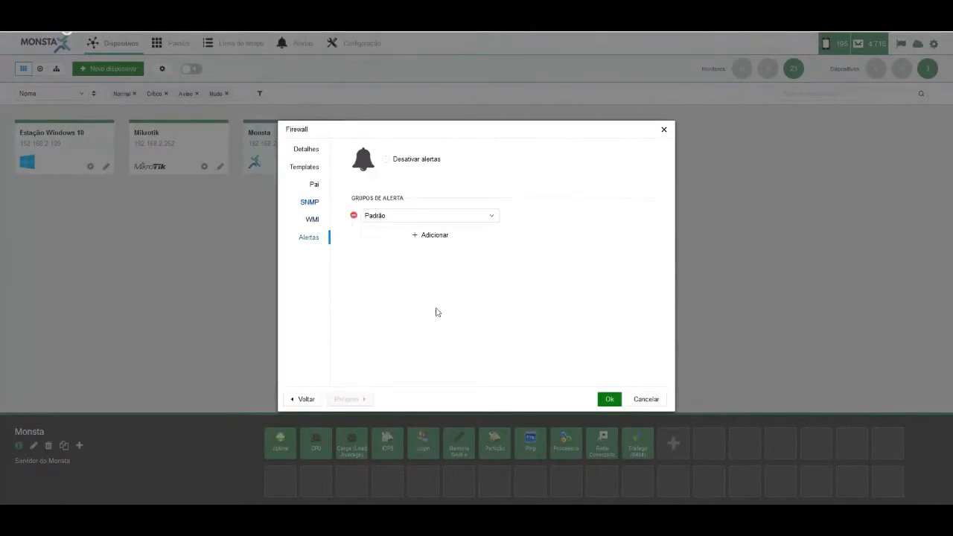
click(609, 399)
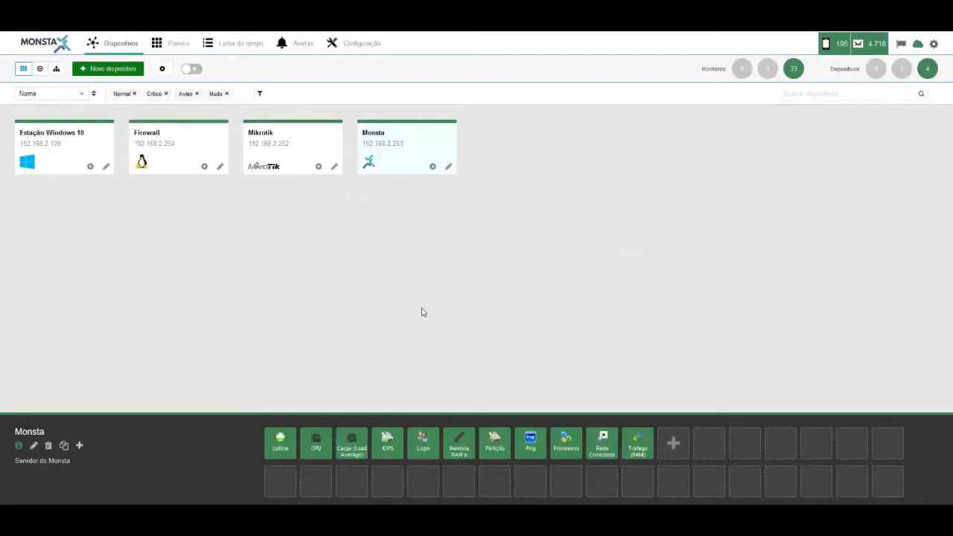
Review the graphs of the Firewall device's CPU, IOPS and Login monitors
click(183, 155)
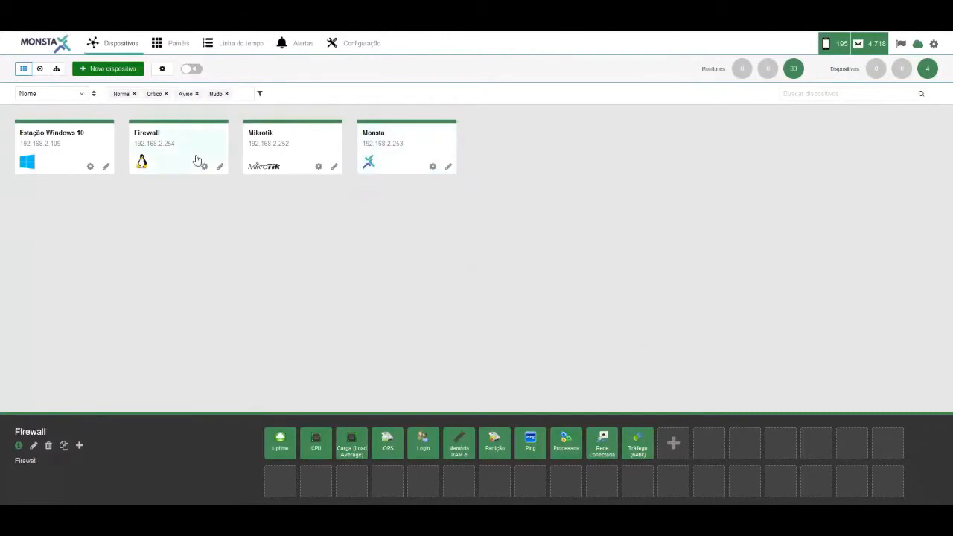
click(316, 442)
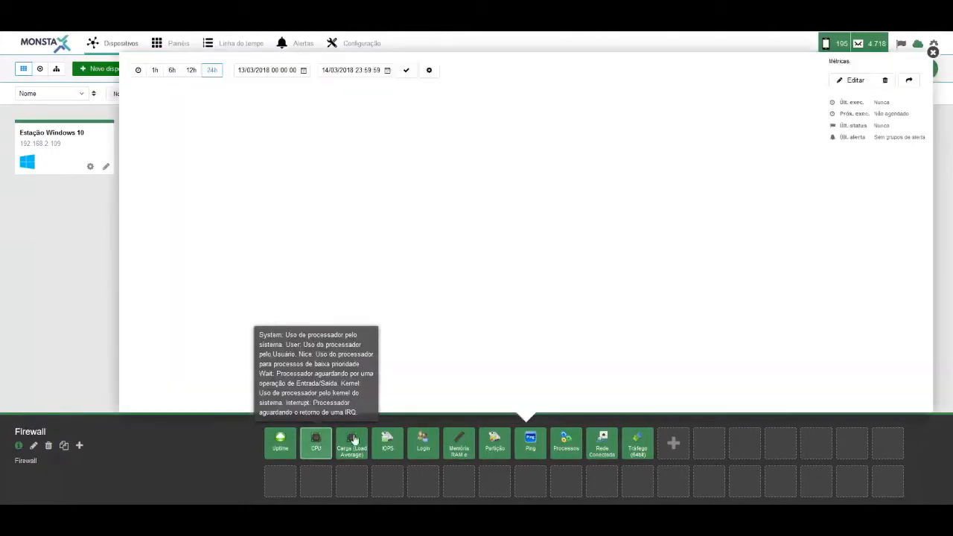
click(393, 443)
click(423, 442)
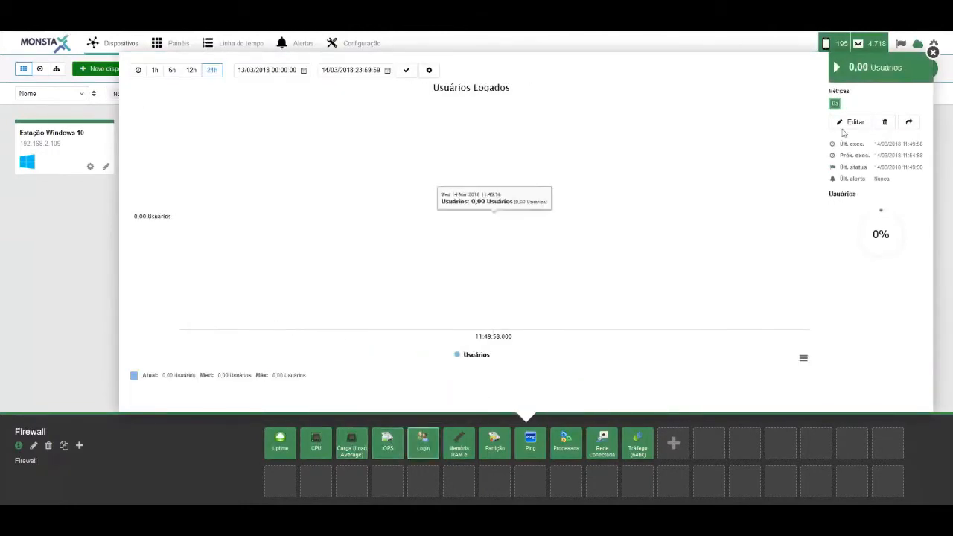
click(934, 53)
click(394, 154)
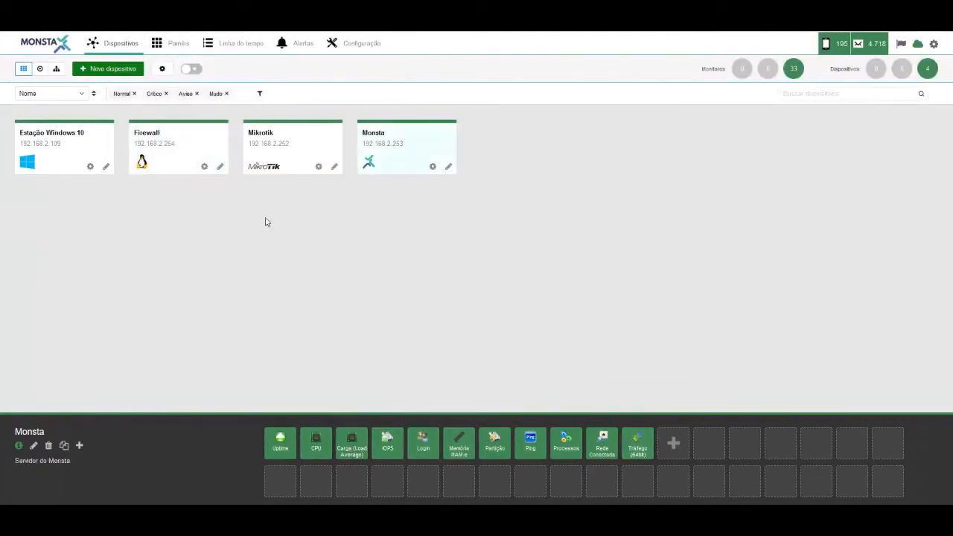
Delete the Bits Enviados e Recebidos/s (64bit) traffic monitor from the Firewall device
click(199, 153)
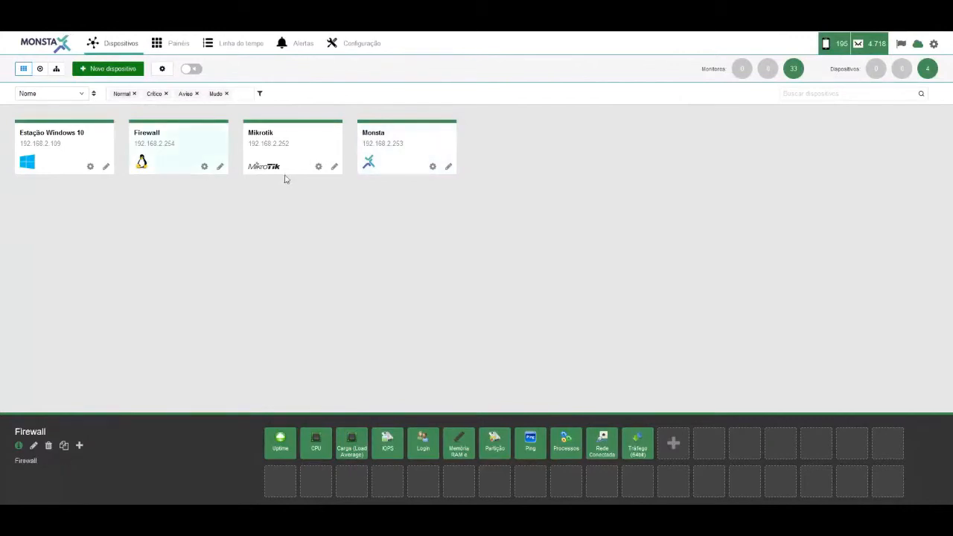
click(637, 446)
click(882, 123)
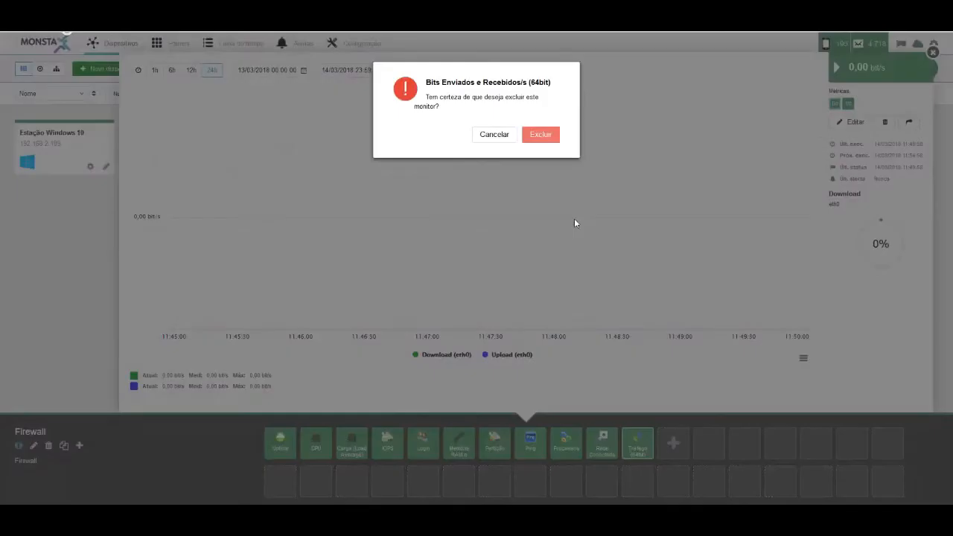
click(540, 134)
Add a Bits Enviados e Recebidos/s (64bit) monitor to the Firewall device for the eth0 instance
click(637, 443)
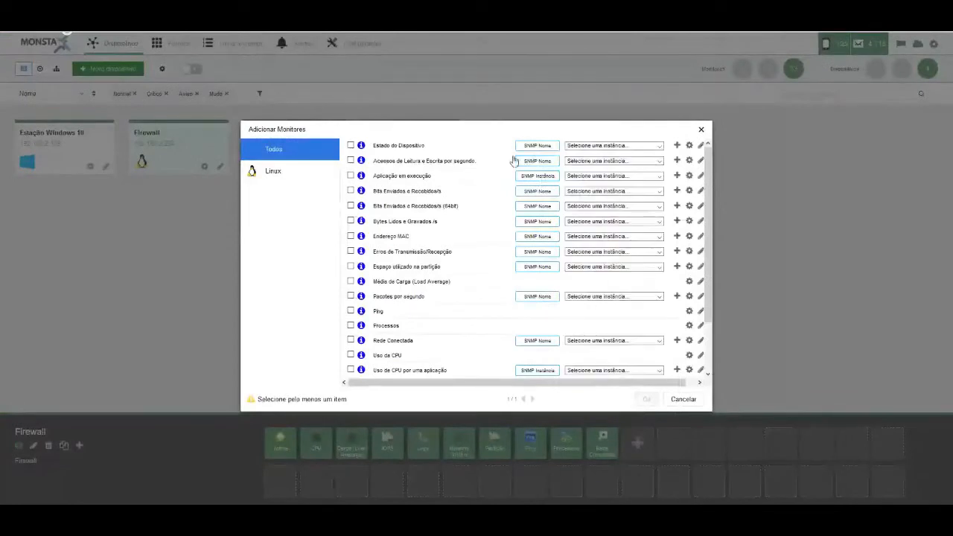
click(577, 206)
click(580, 232)
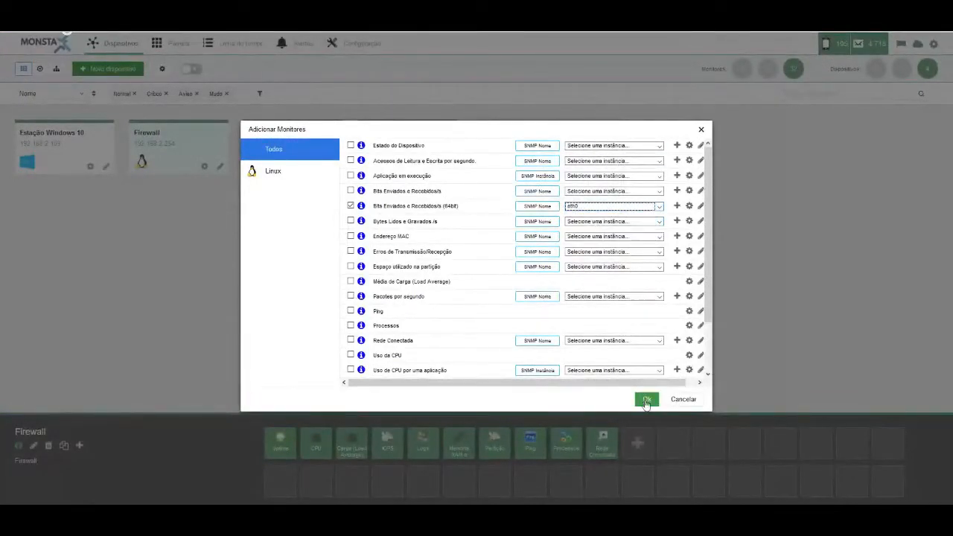
click(646, 402)
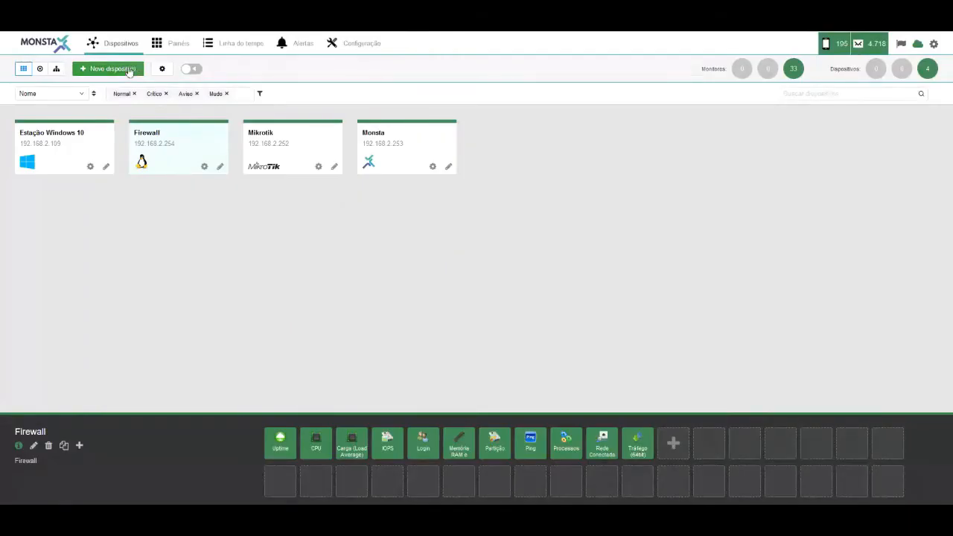
Start a new device and choose the blue puzzle-piece picture as its image
click(128, 70)
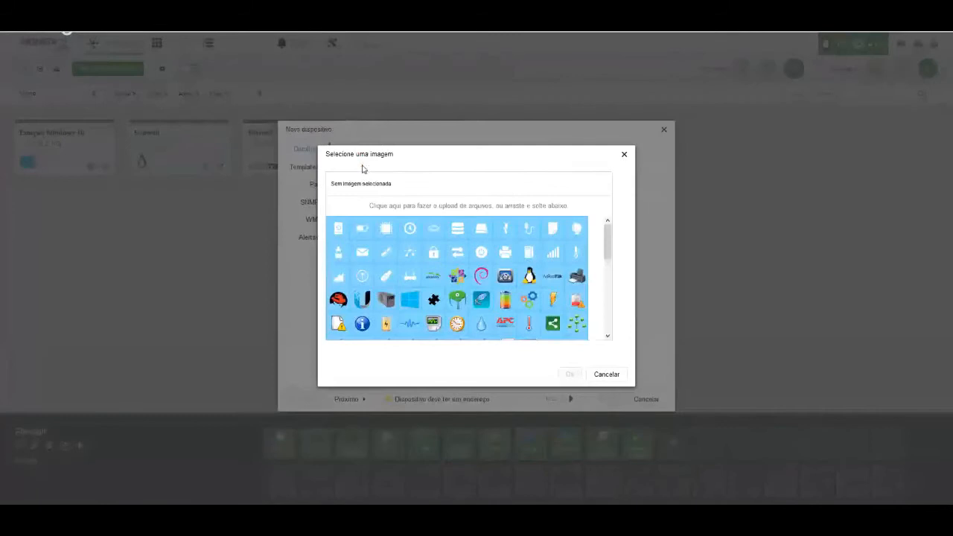
click(365, 166)
scroll(411, 319, down, 5)
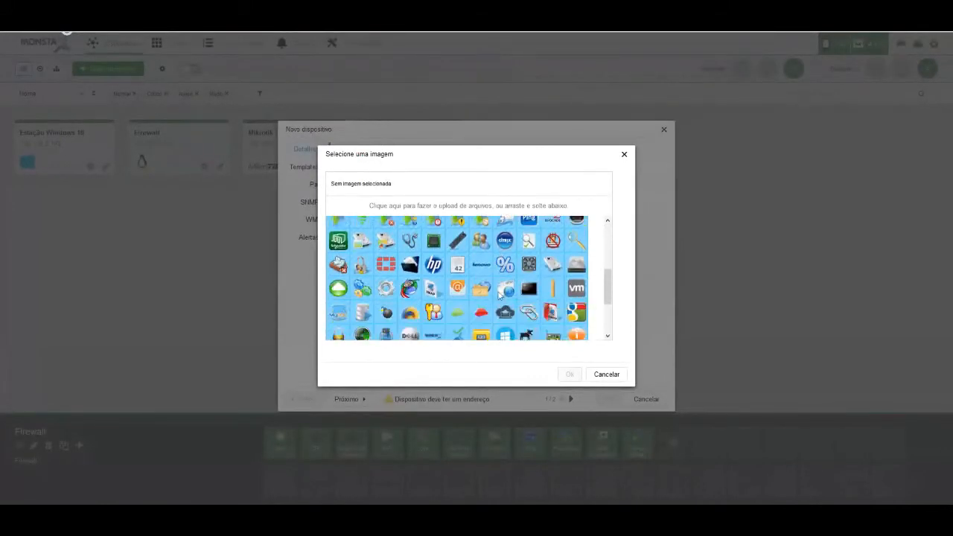
scroll(500, 295, down, 2)
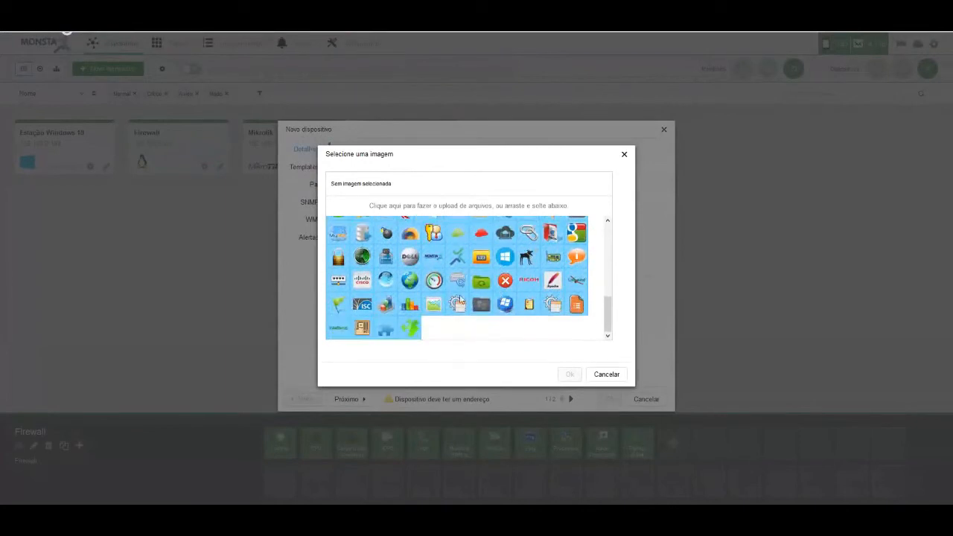
click(386, 328)
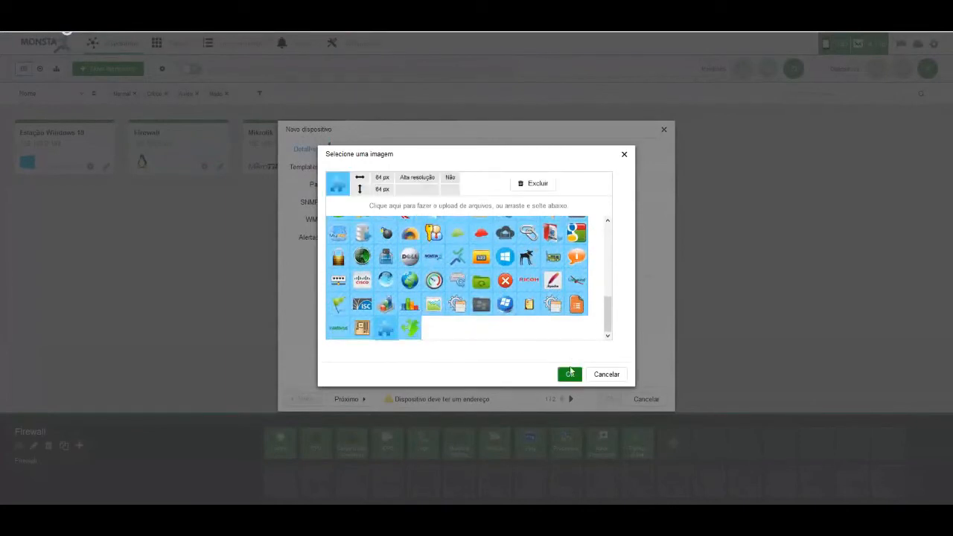
click(569, 374)
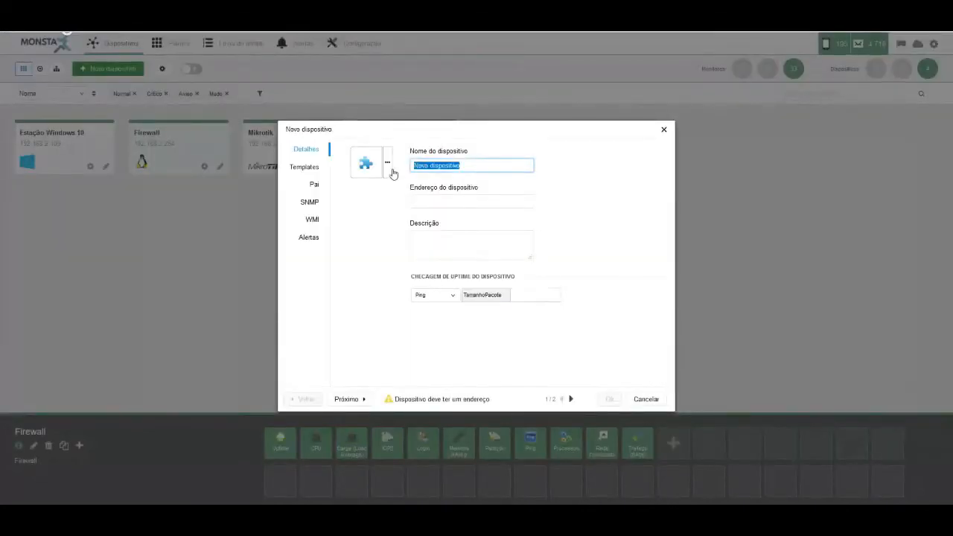
text(www.monsta.com.br)
key(Tab)
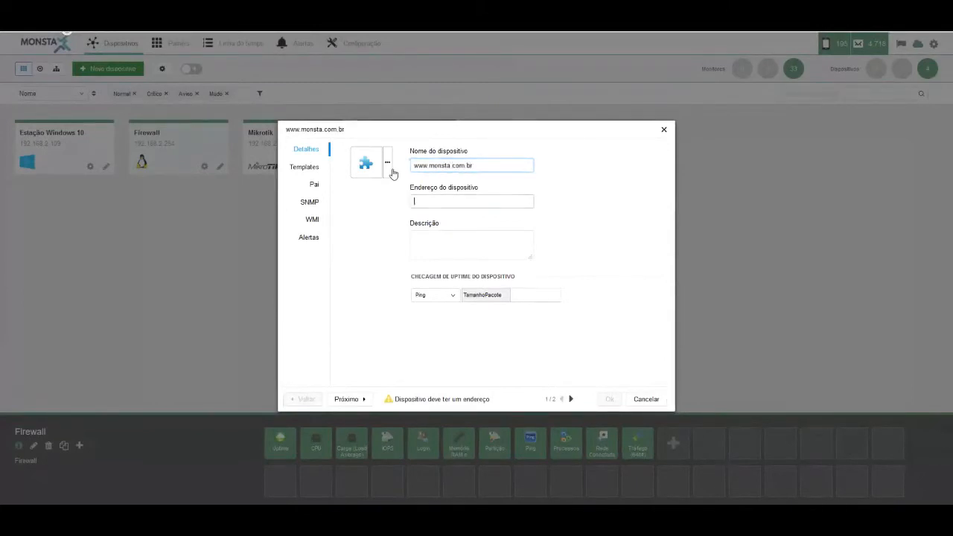
text(www.monsta.com.br)
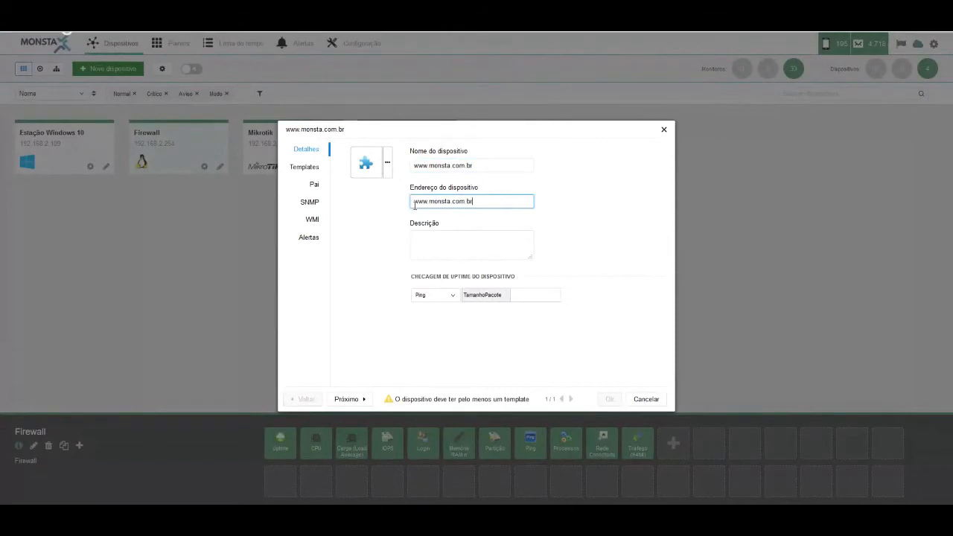
click(471, 251)
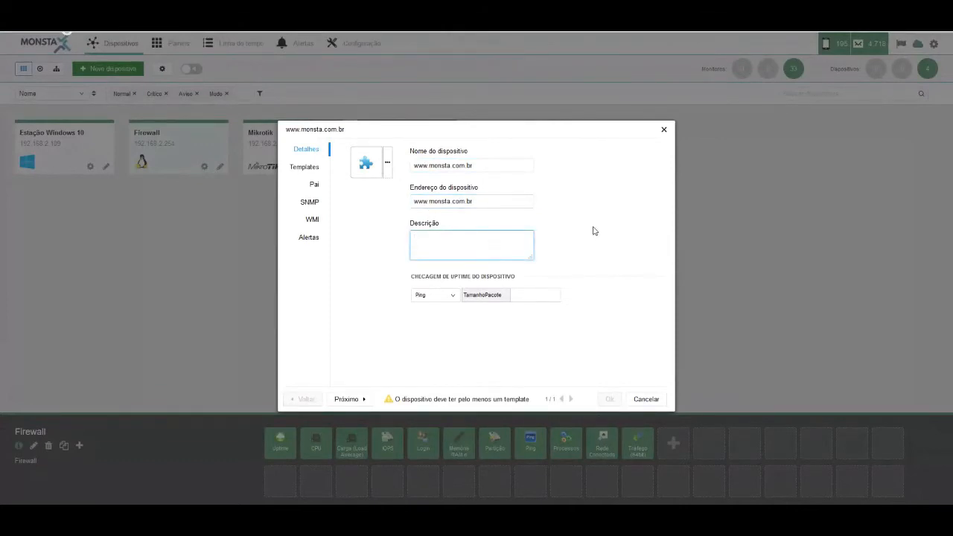
text(Site do Monsta)
click(361, 399)
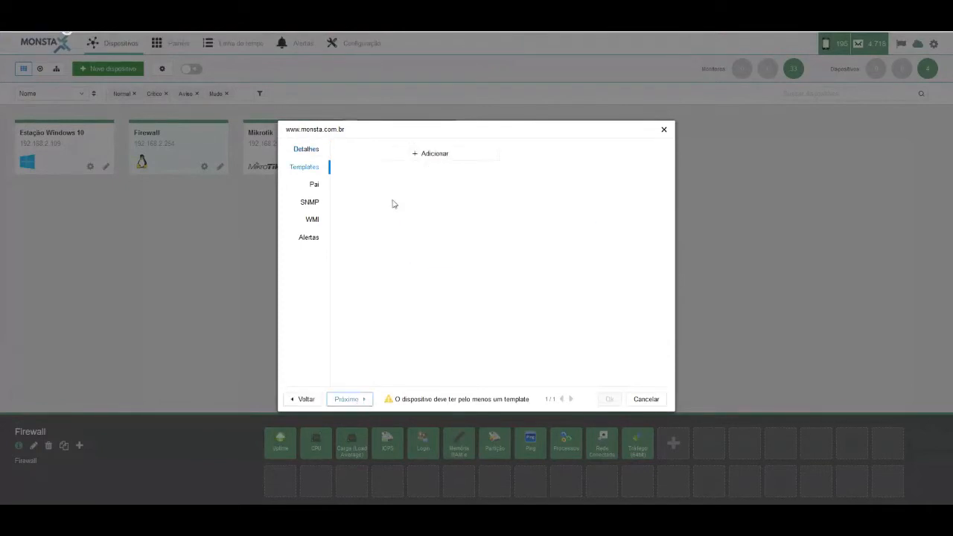
click(400, 162)
click(400, 155)
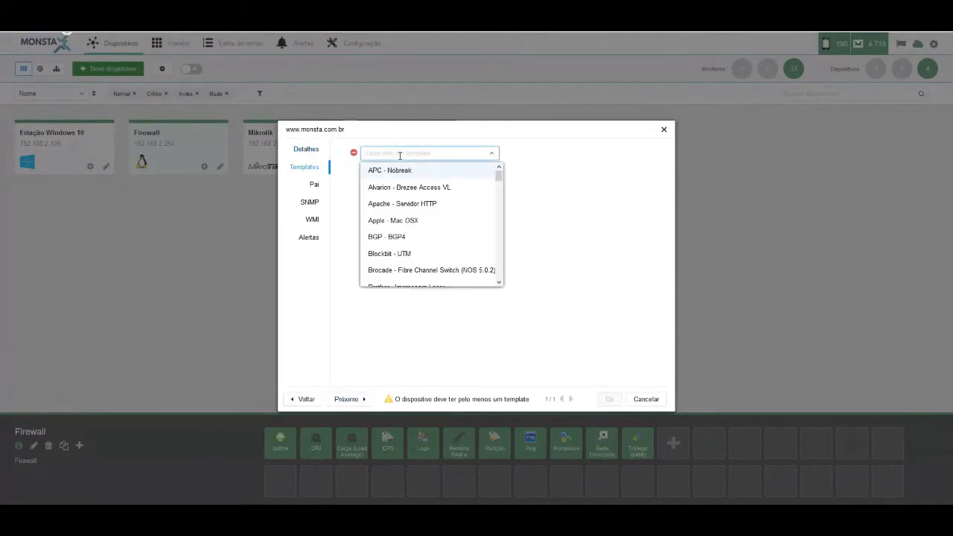
text(htt)
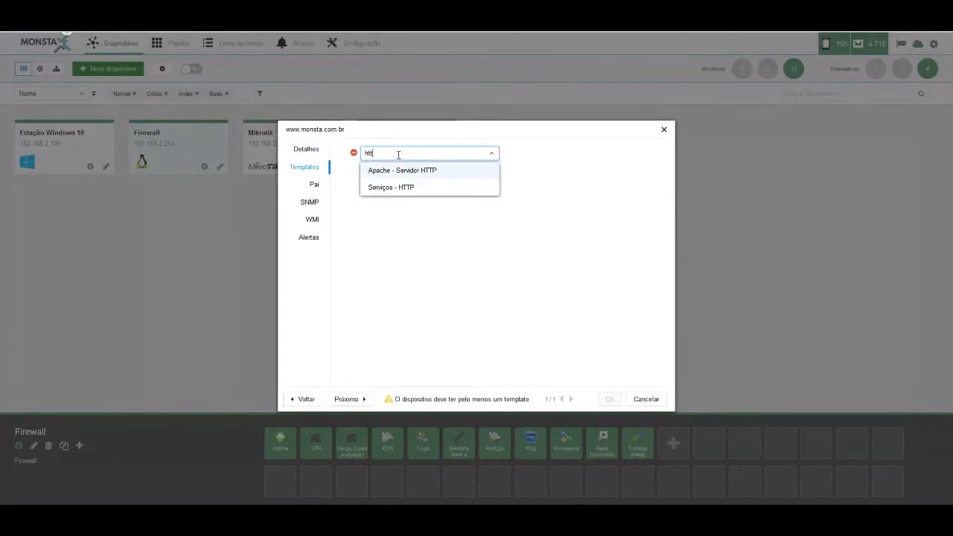
click(396, 188)
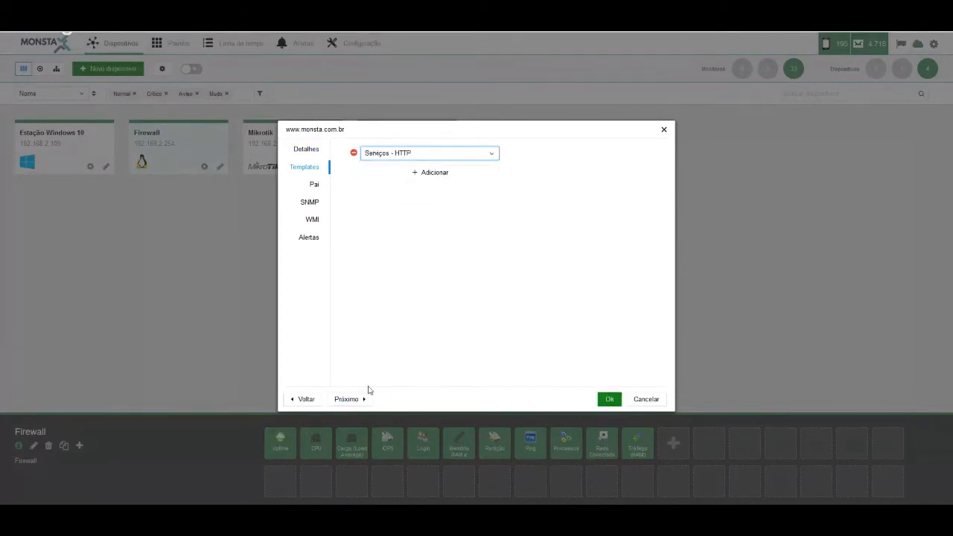
click(348, 400)
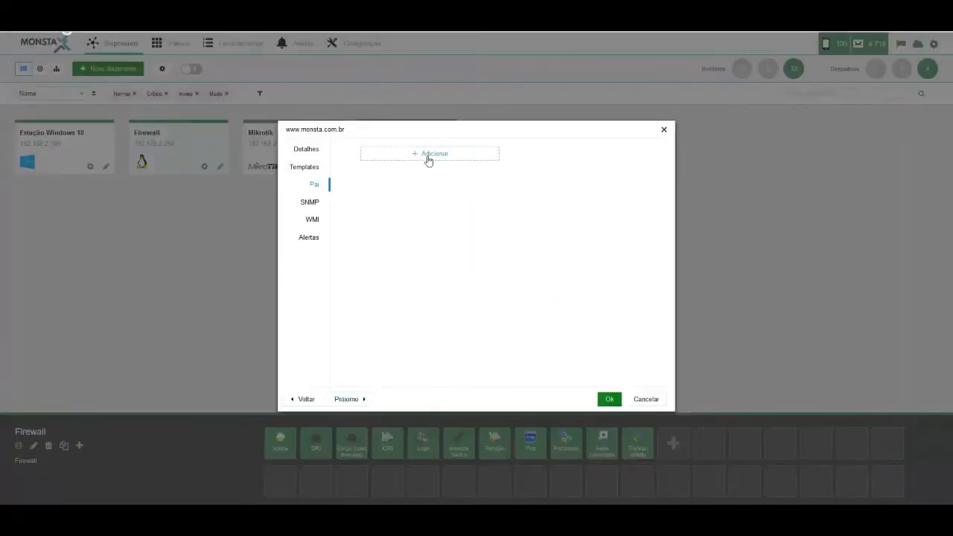
click(427, 157)
click(427, 155)
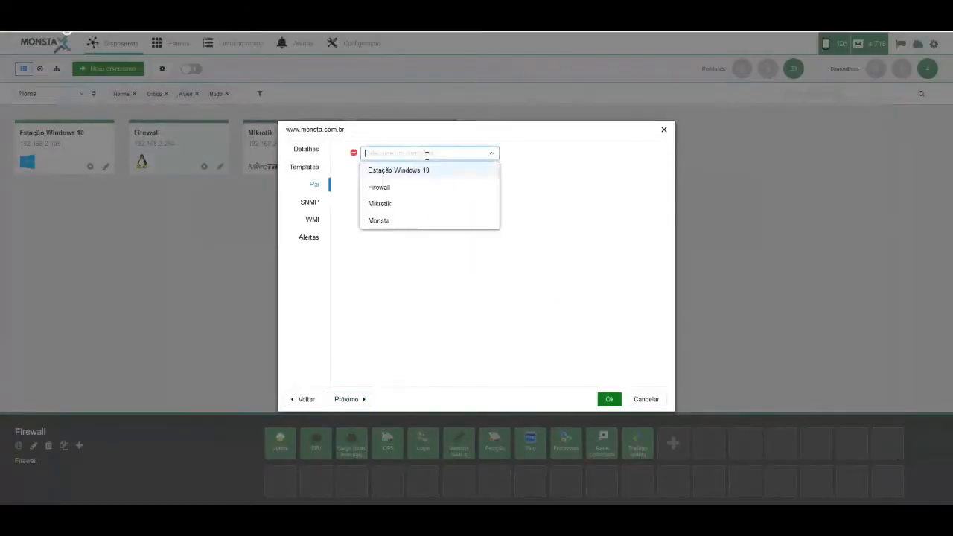
click(385, 187)
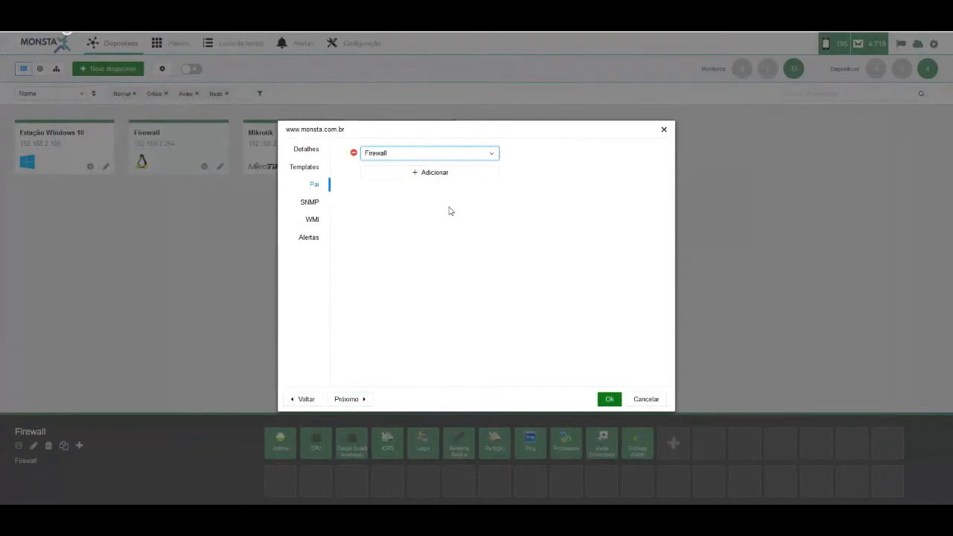
click(358, 402)
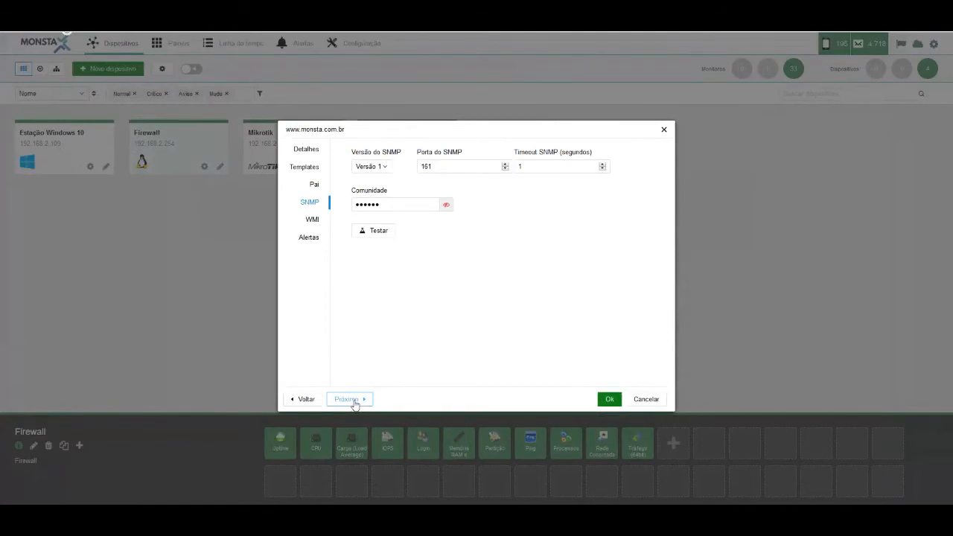
click(354, 402)
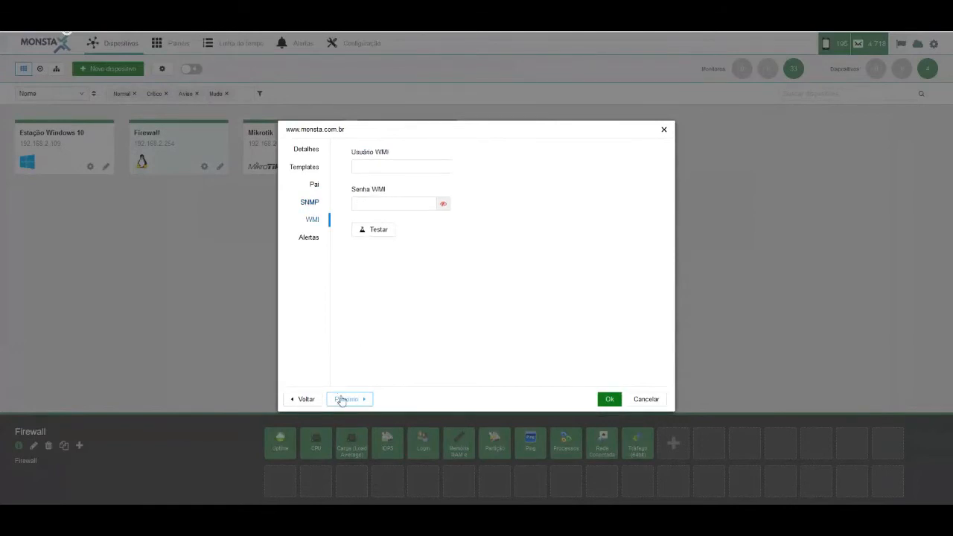
click(343, 400)
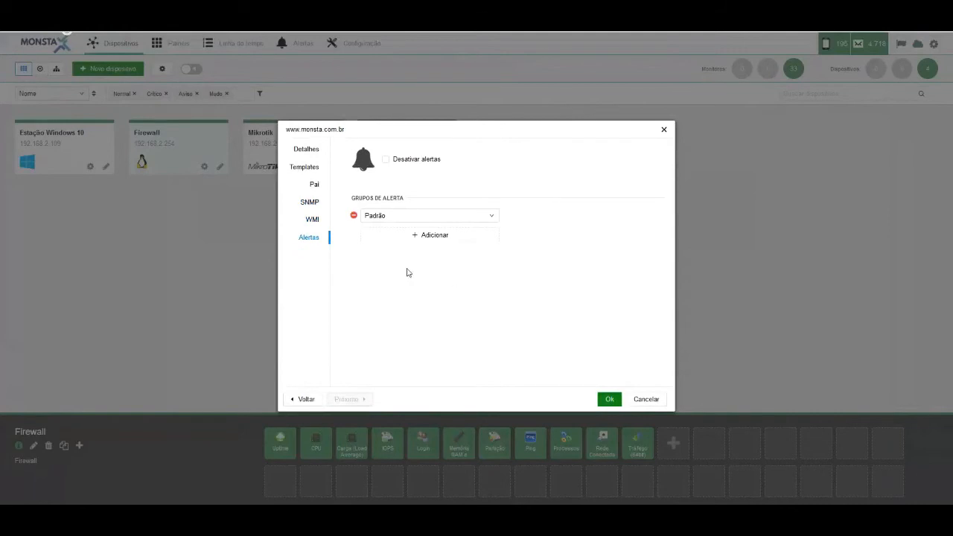
click(609, 400)
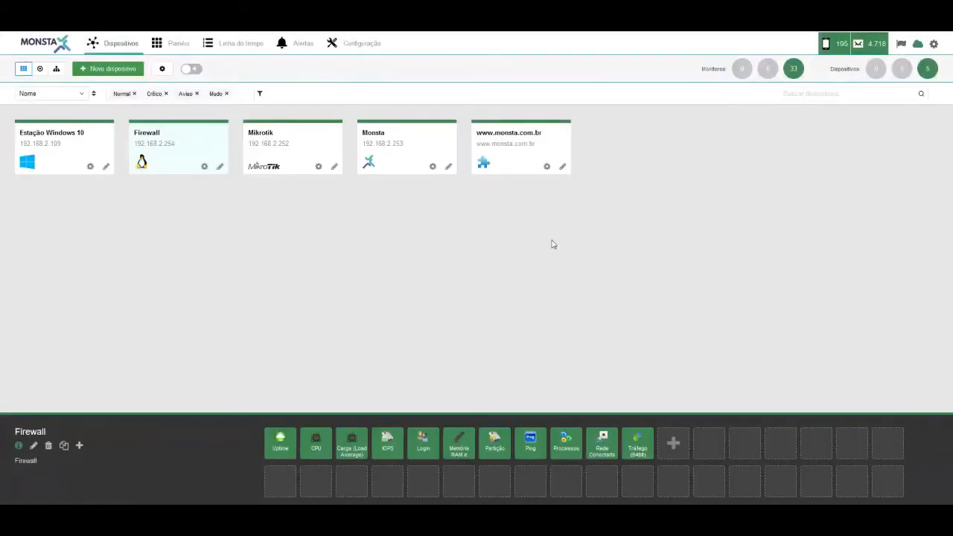
click(518, 166)
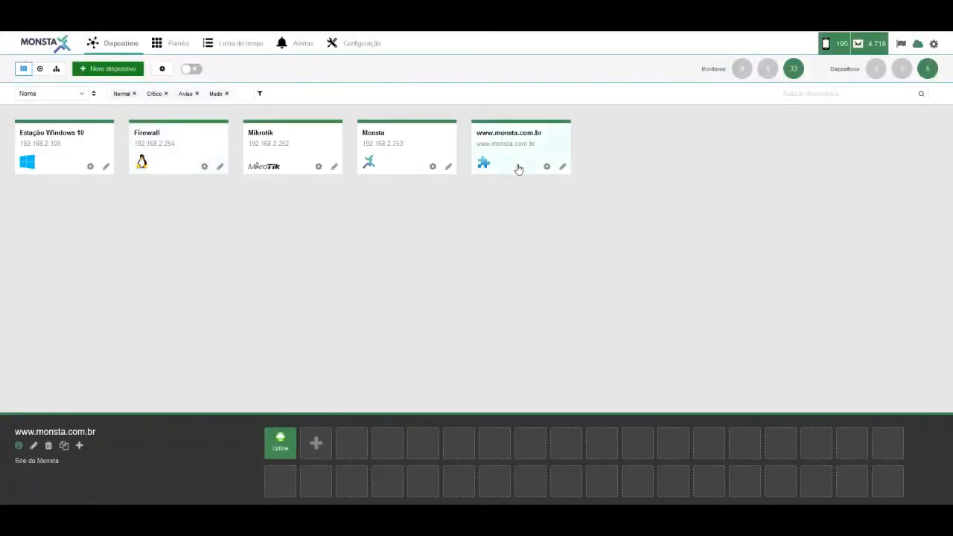
click(280, 441)
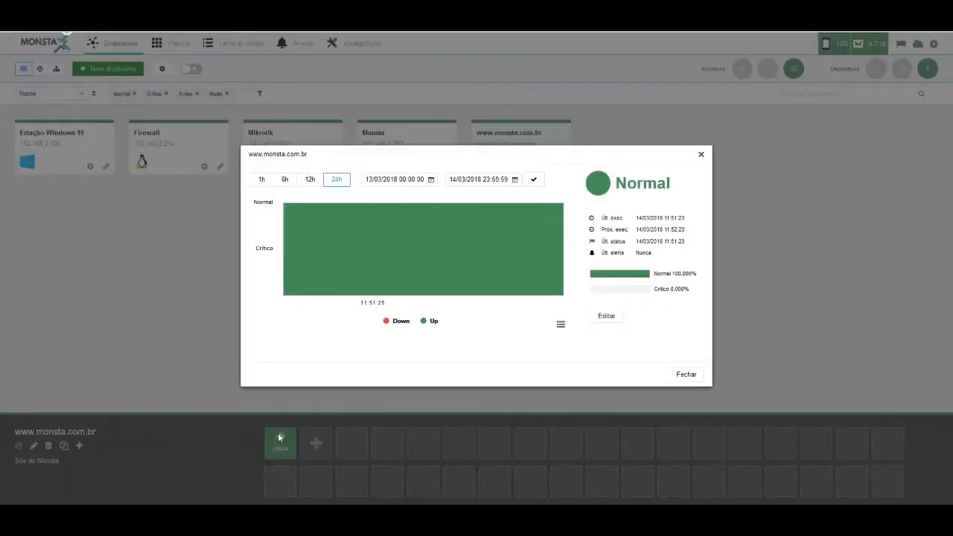
click(681, 374)
click(315, 444)
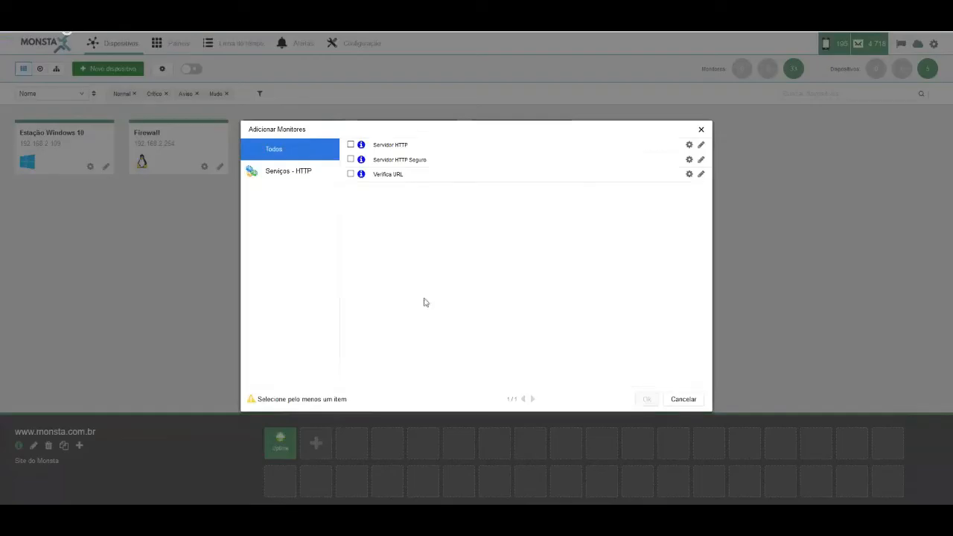
click(389, 148)
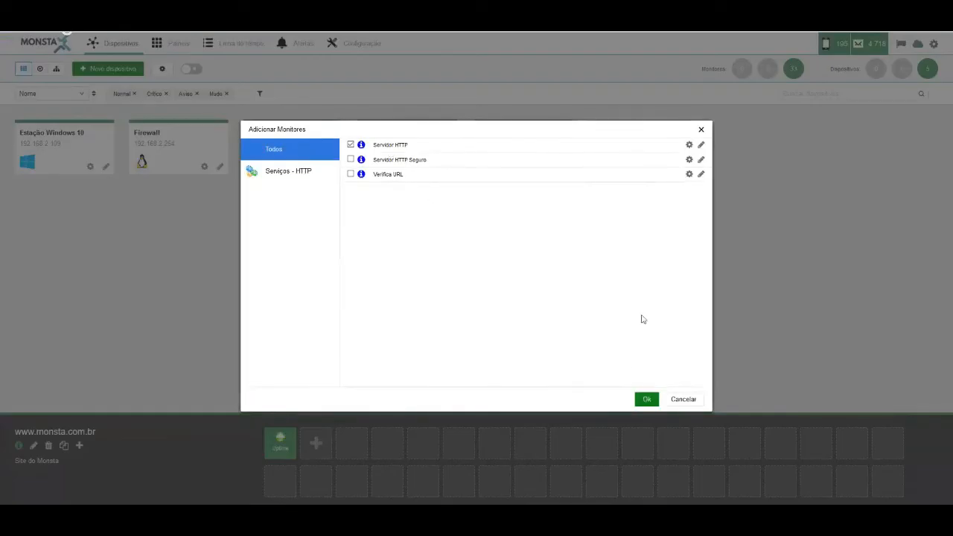
click(646, 399)
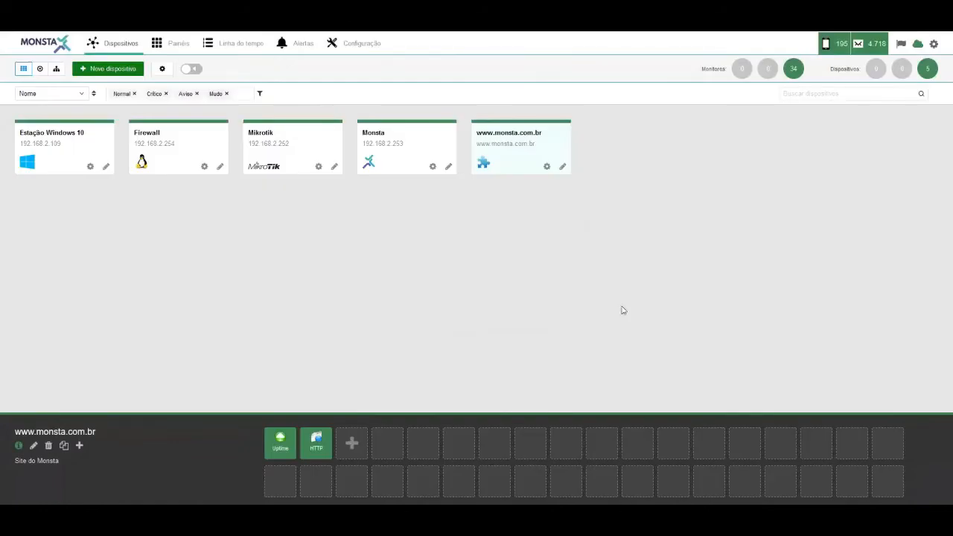
click(328, 447)
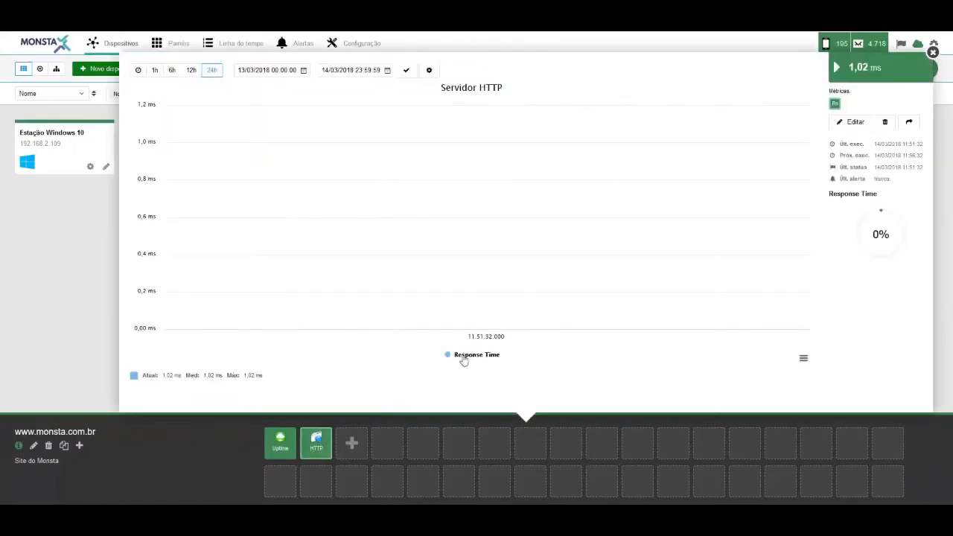
mouse_move(477, 217)
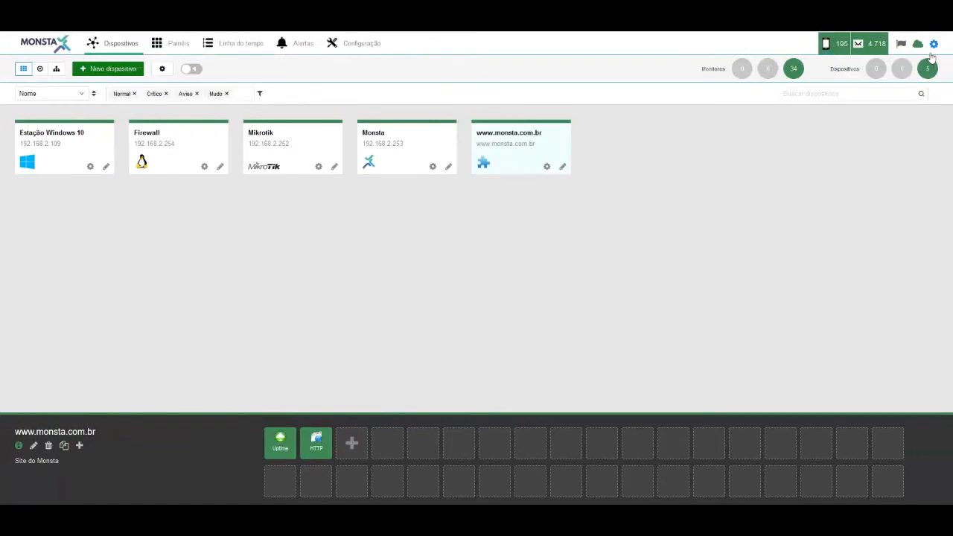
click(933, 53)
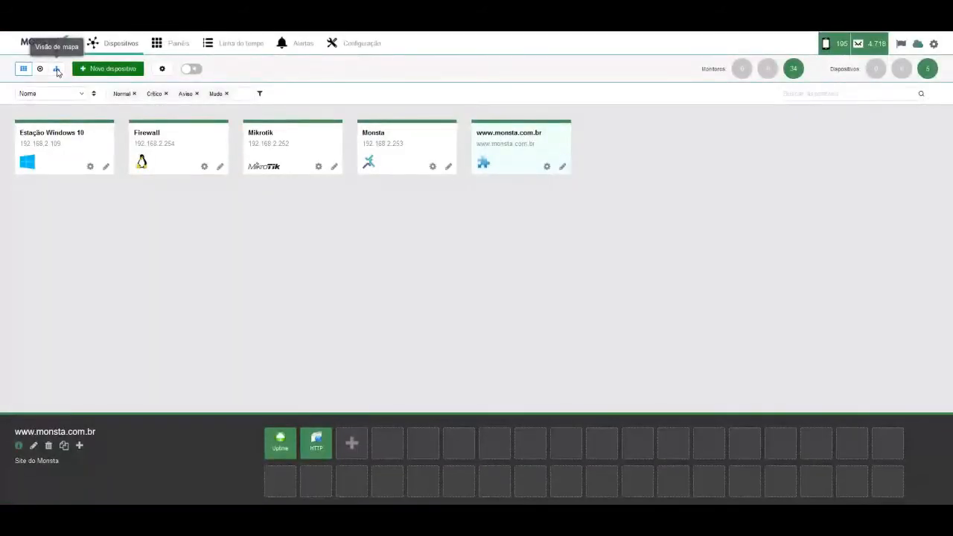
Show the devices in the map view with the free-form network layout to examine the parent links, comparing it with the card view
click(57, 69)
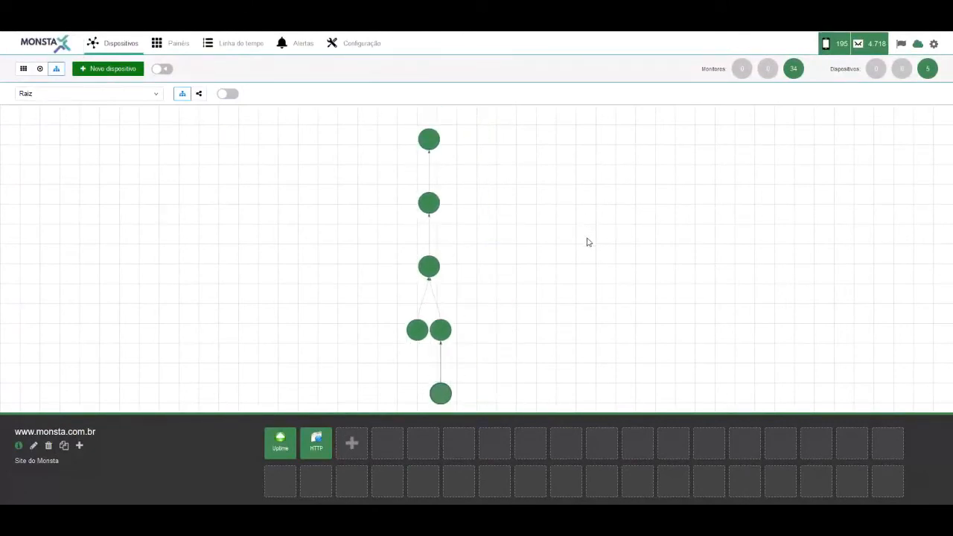
click(200, 94)
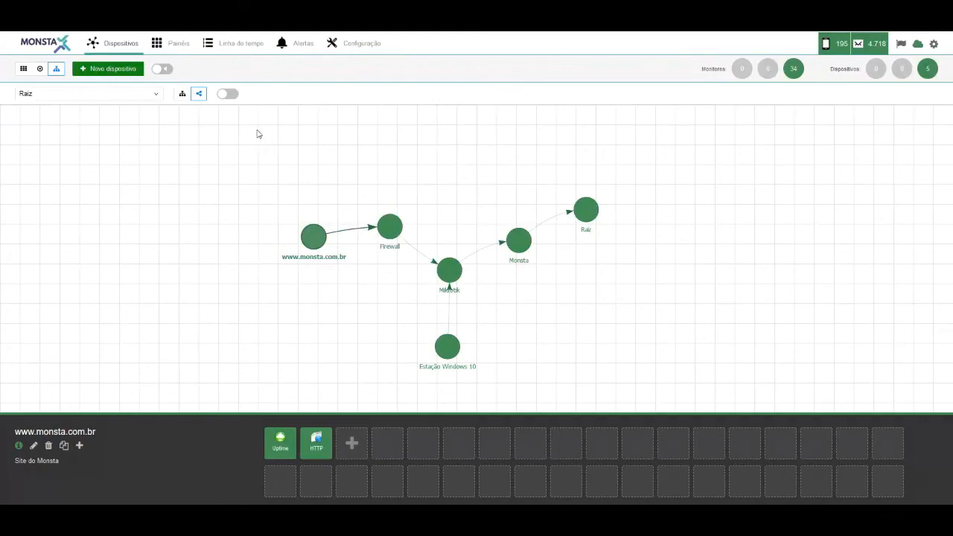
click(23, 69)
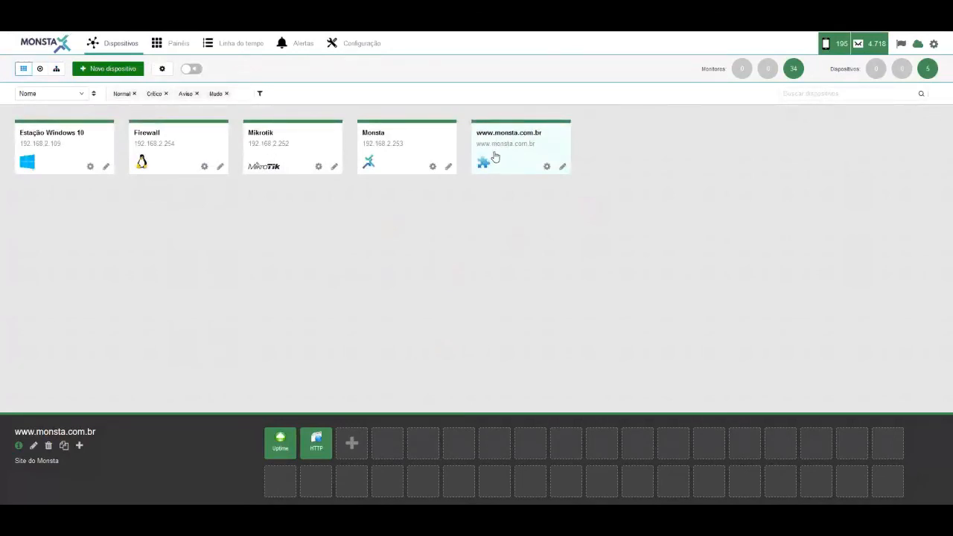
click(55, 69)
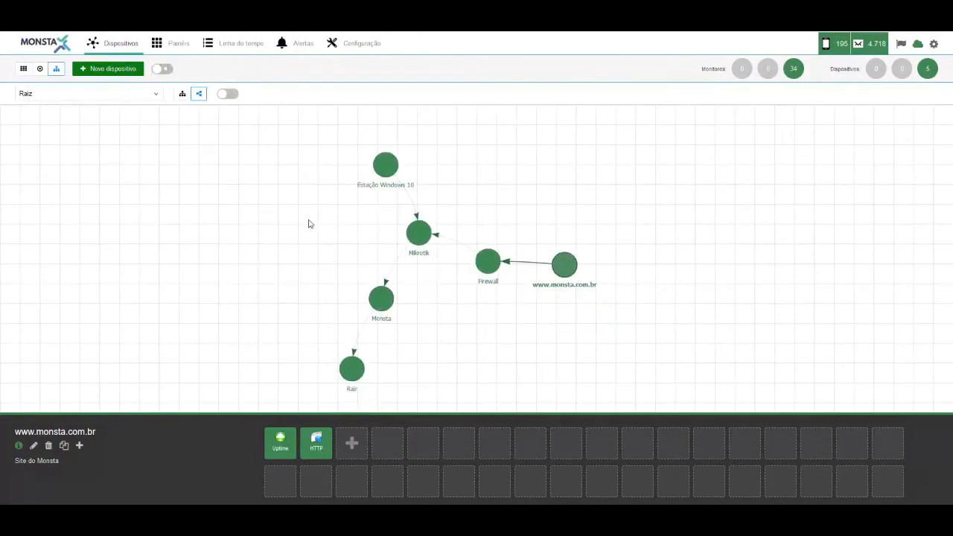